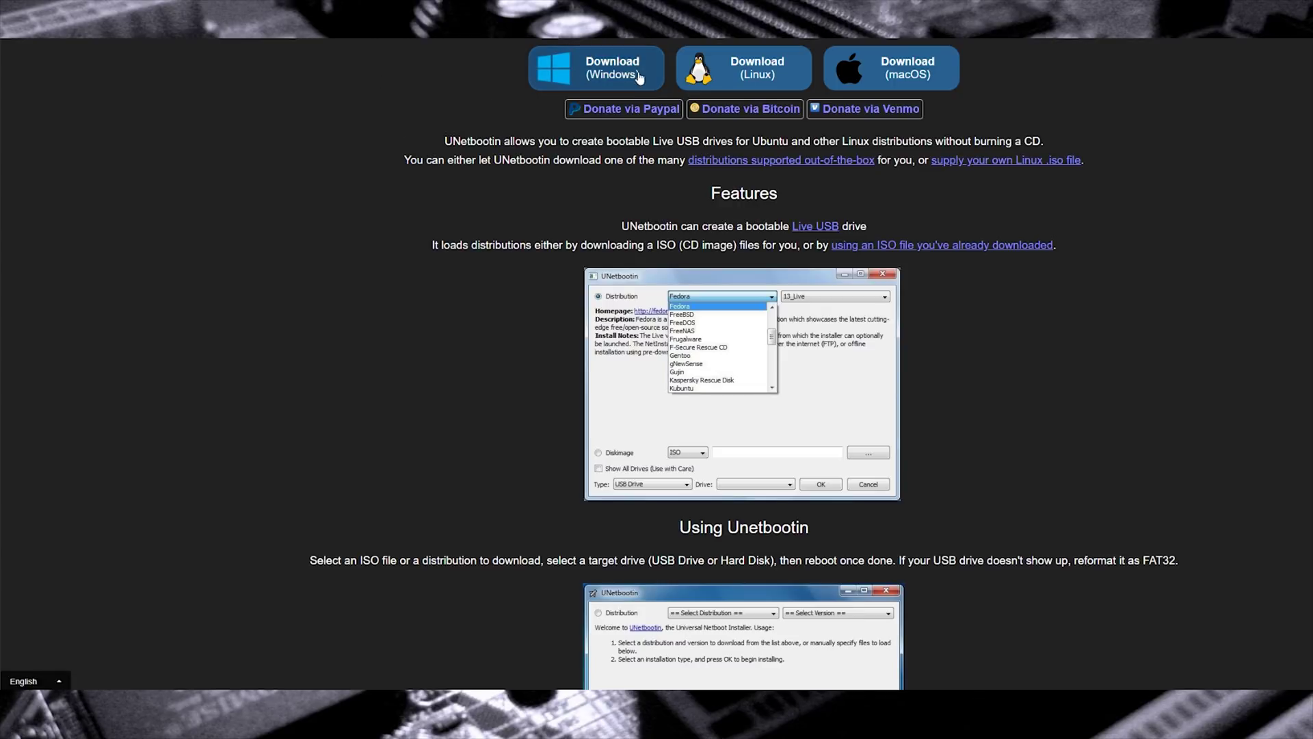
# - Download the UNetbootin installer for Windows from the UNetbootin website
pyautogui.click(595, 68)
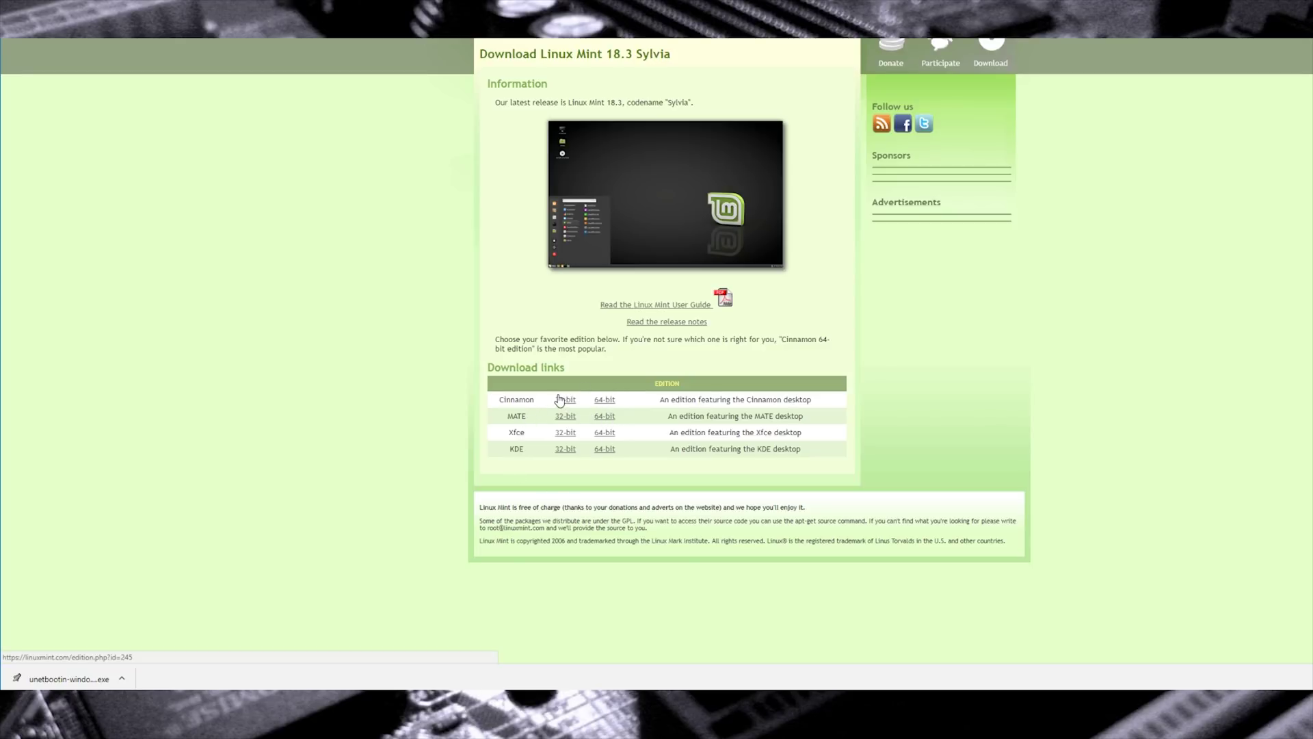
# - Open the Linux Mint 18.3 Cinnamon 64-bit edition page from the download links table
pyautogui.click(606, 405)
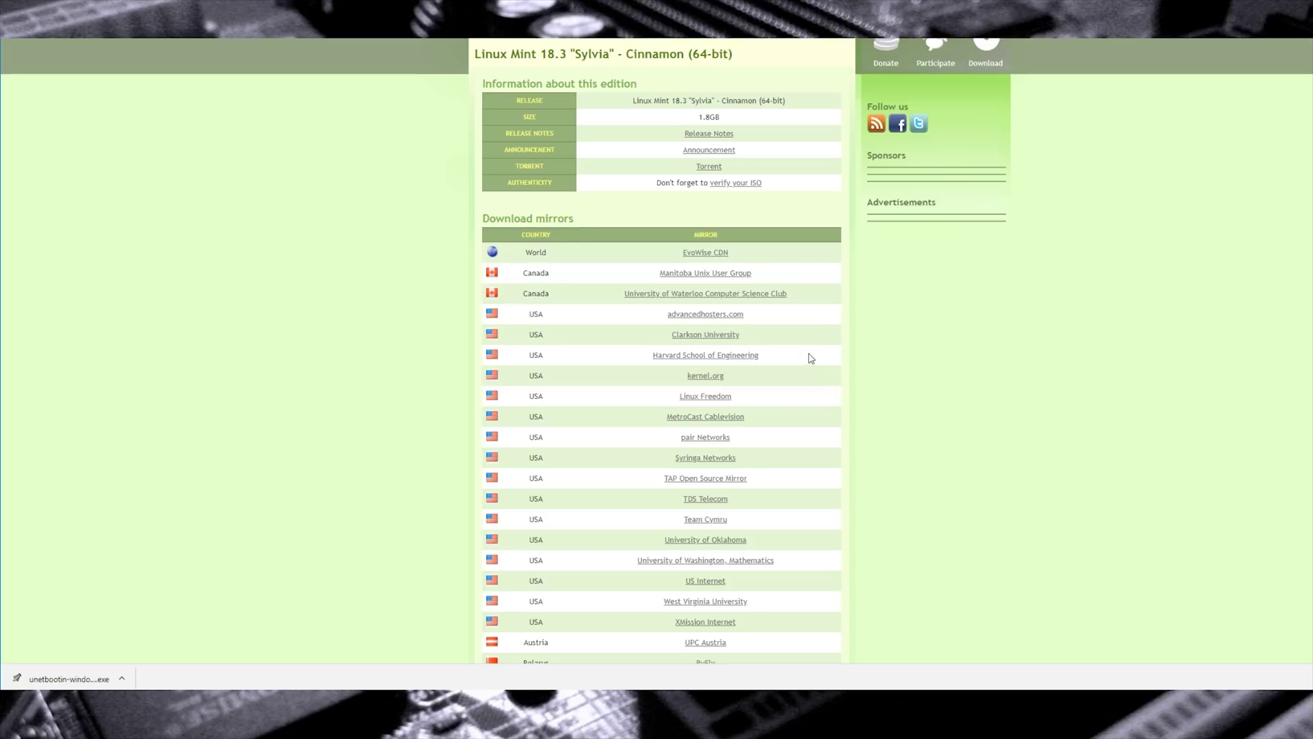
# - Download the Linux Mint 18.3 Cinnamon 64-bit ISO from the advancedhosters.com mirror
pyautogui.click(697, 316)
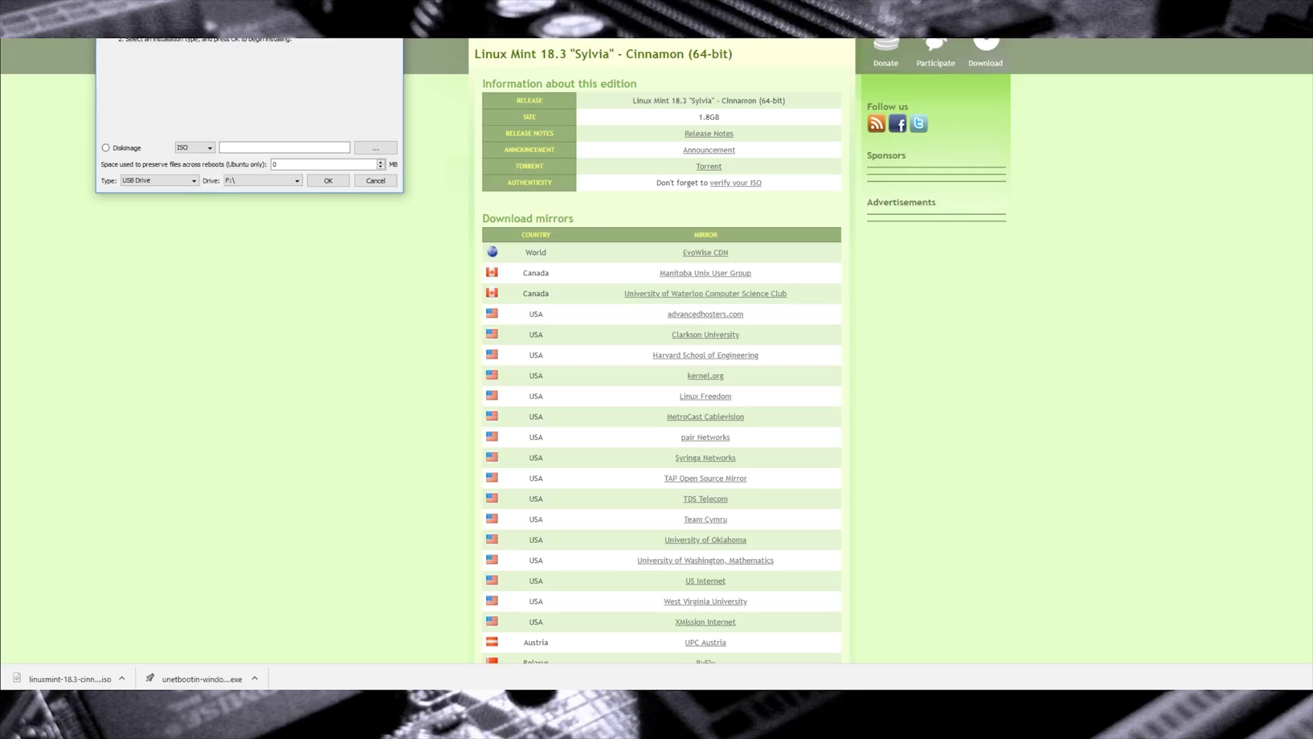
# - Centre the UNetbootin window and choose Linux Mint as the distribution
pyautogui.moveTo(277, 0); pyautogui.dragTo(680, 268)
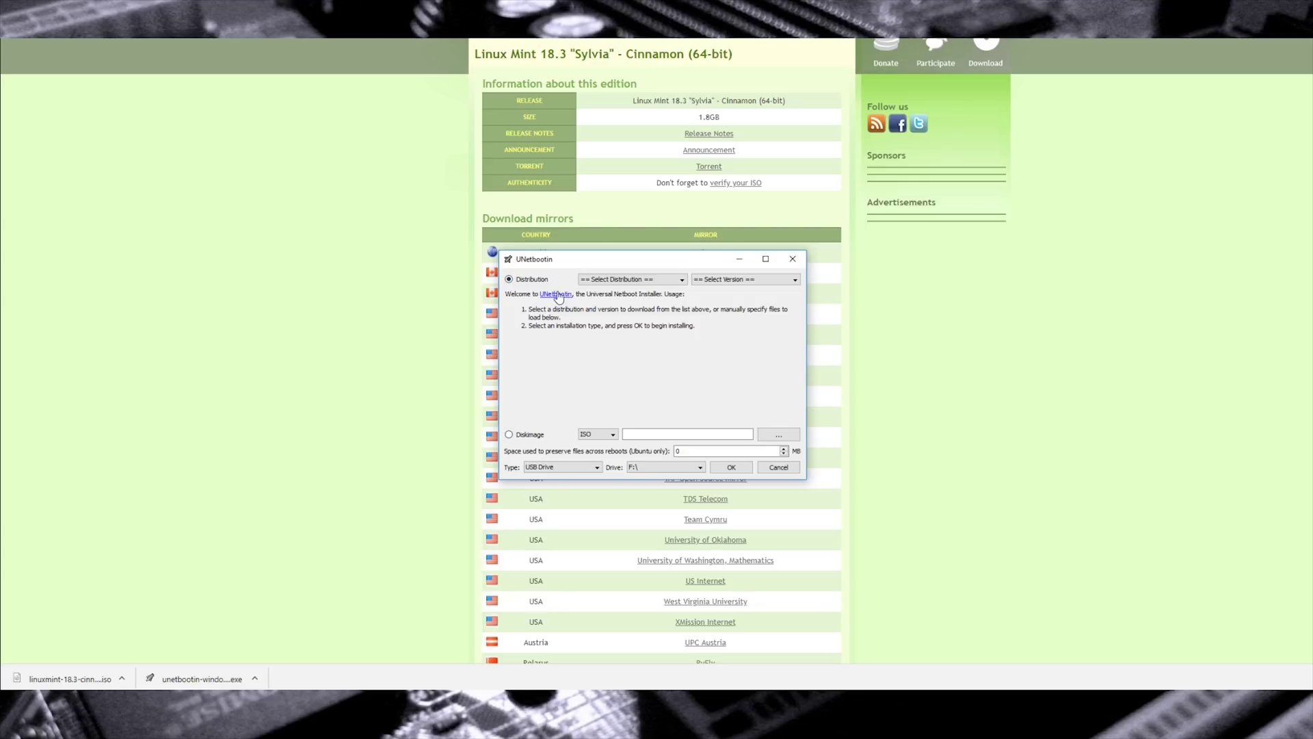
pyautogui.click(680, 280)
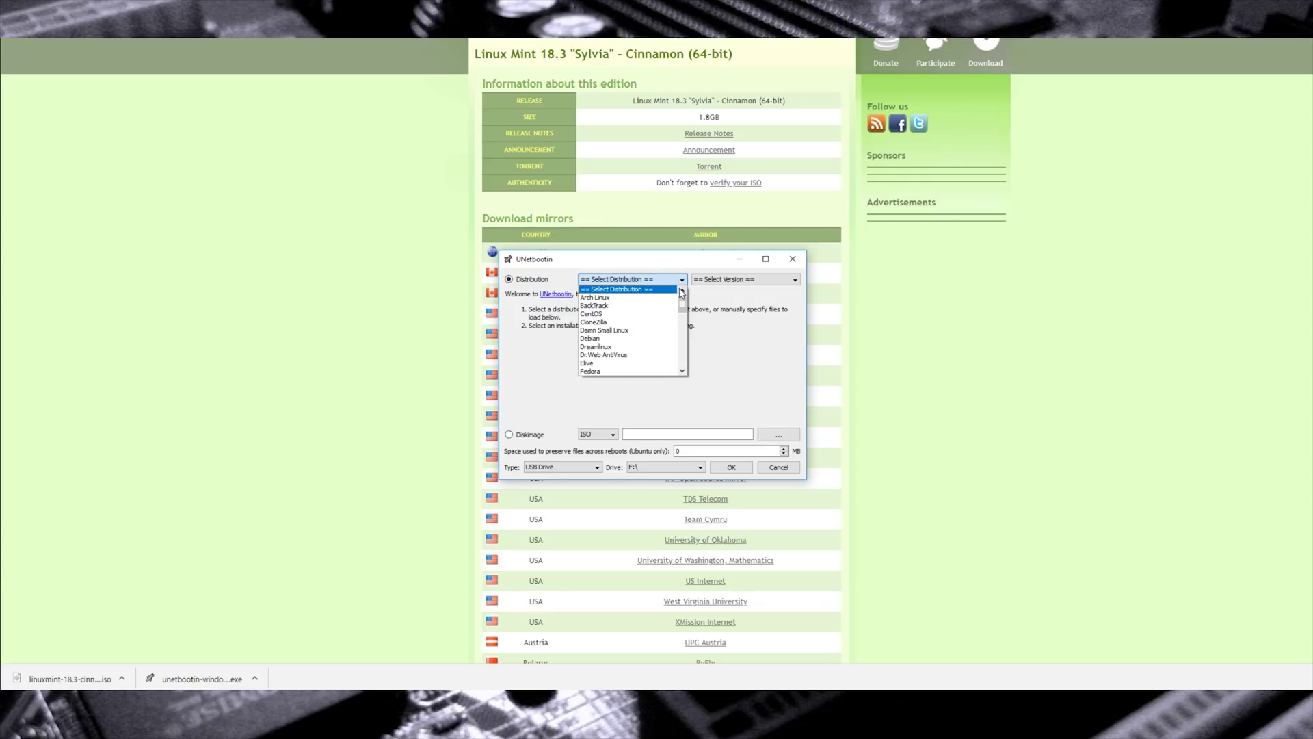
pyautogui.moveTo(682, 294); pyautogui.dragTo(681, 326)
pyautogui.click(639, 356)
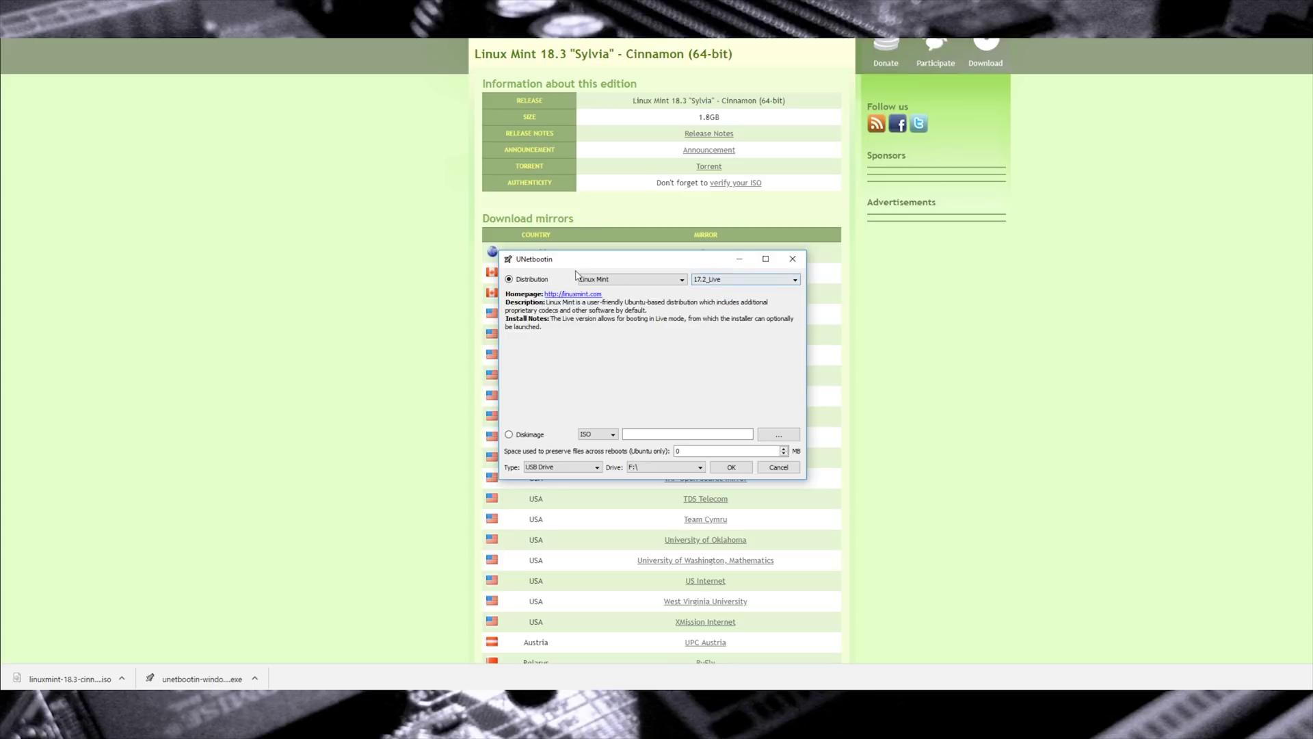
# - Check the Linux Mint version list, leaving 17.2_Live selected
pyautogui.click(736, 280)
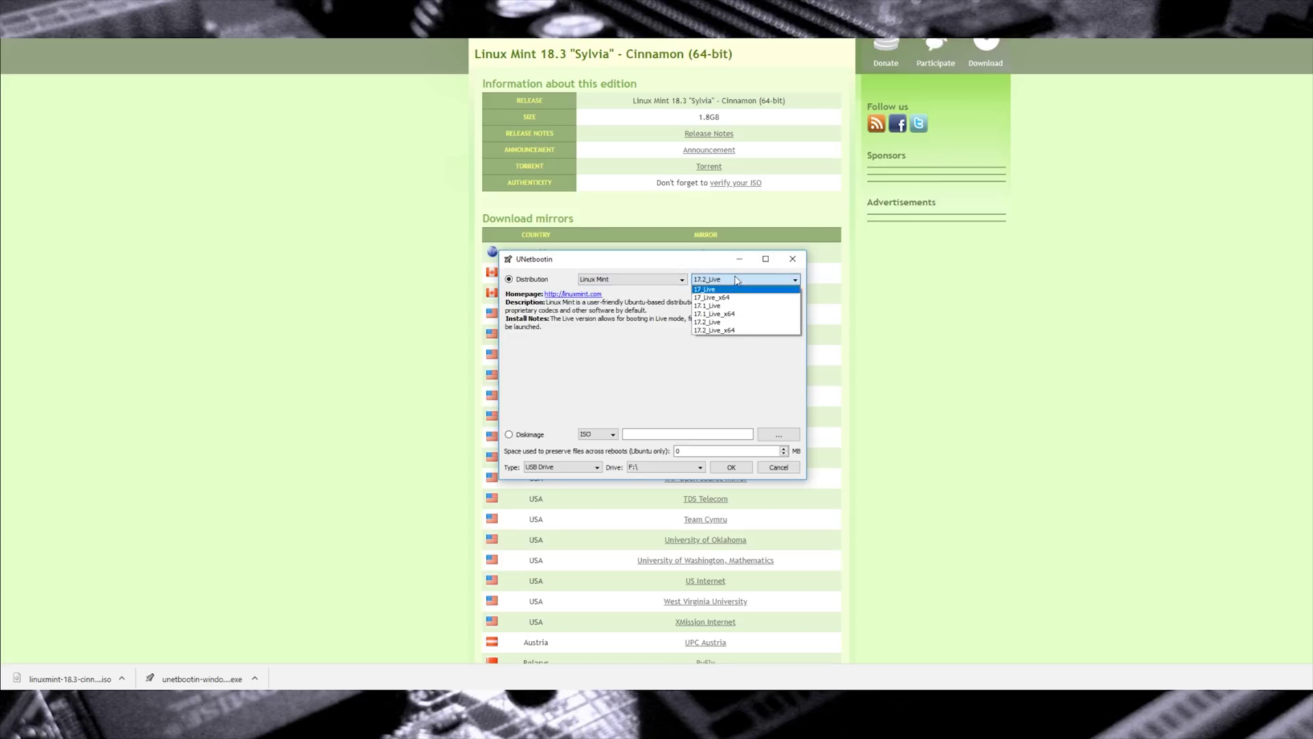
pyautogui.click(681, 352)
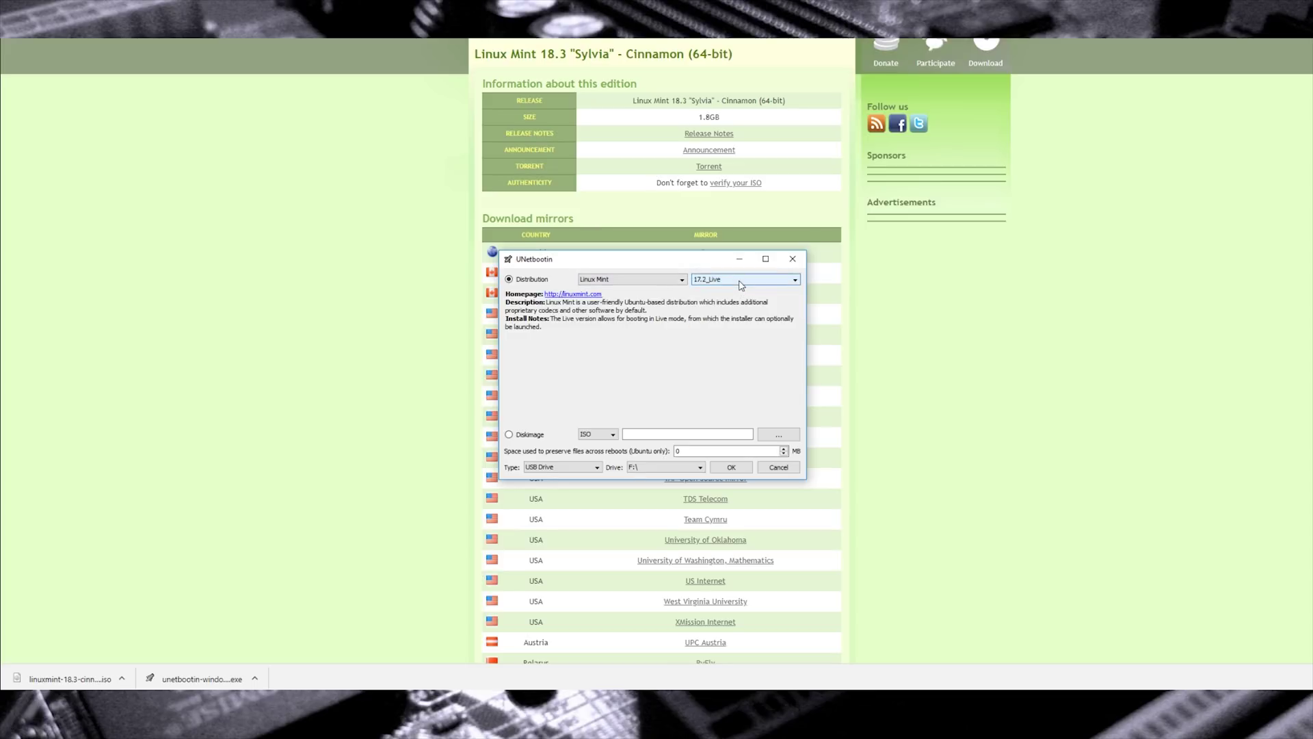
pyautogui.click(741, 286)
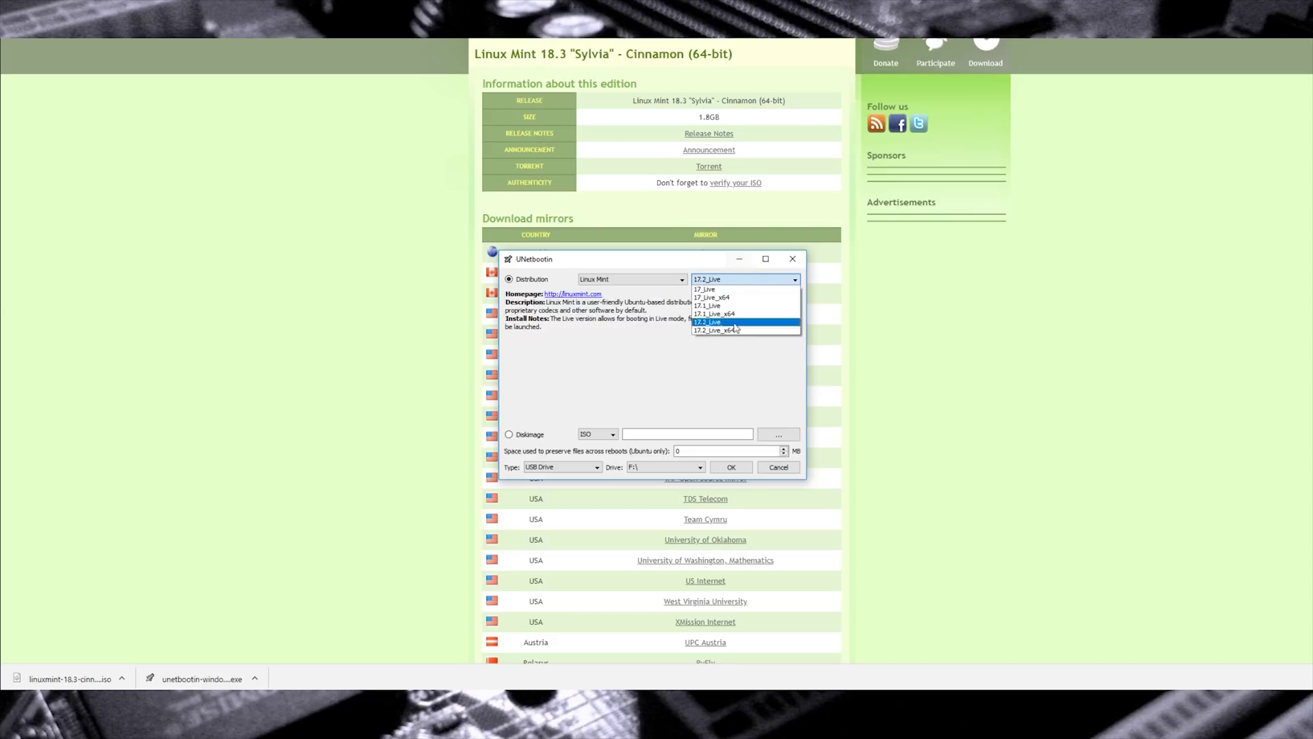
pyautogui.click(623, 356)
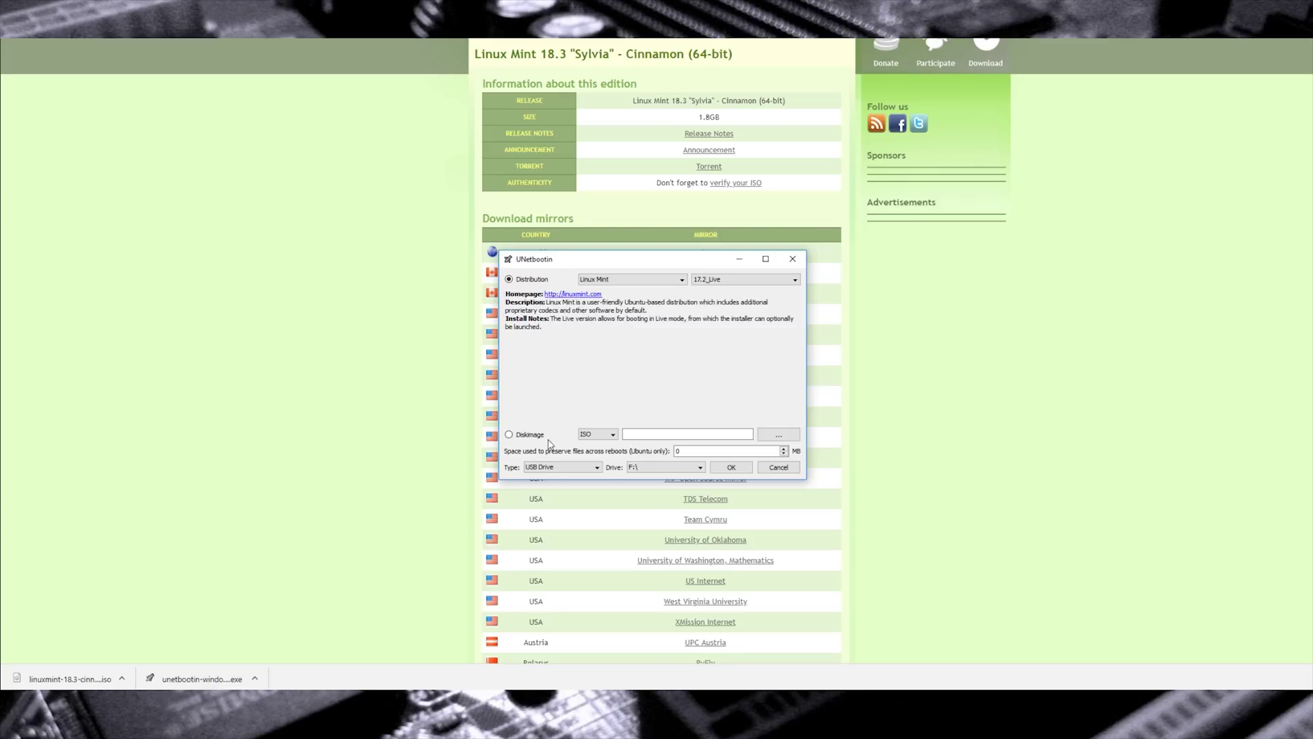
# - Switch to Diskimage and load linuxmint-18.3-cinnamon-64bit.iso
pyautogui.click(510, 435)
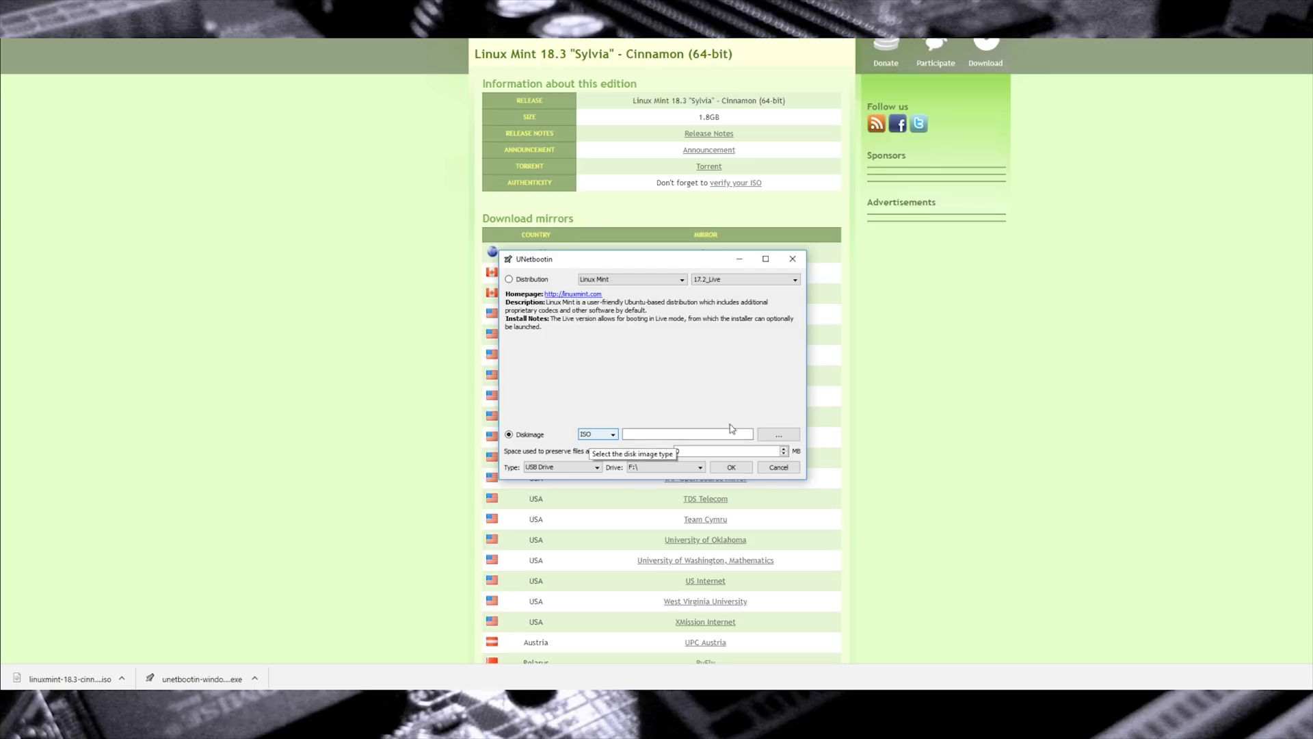
pyautogui.click(777, 438)
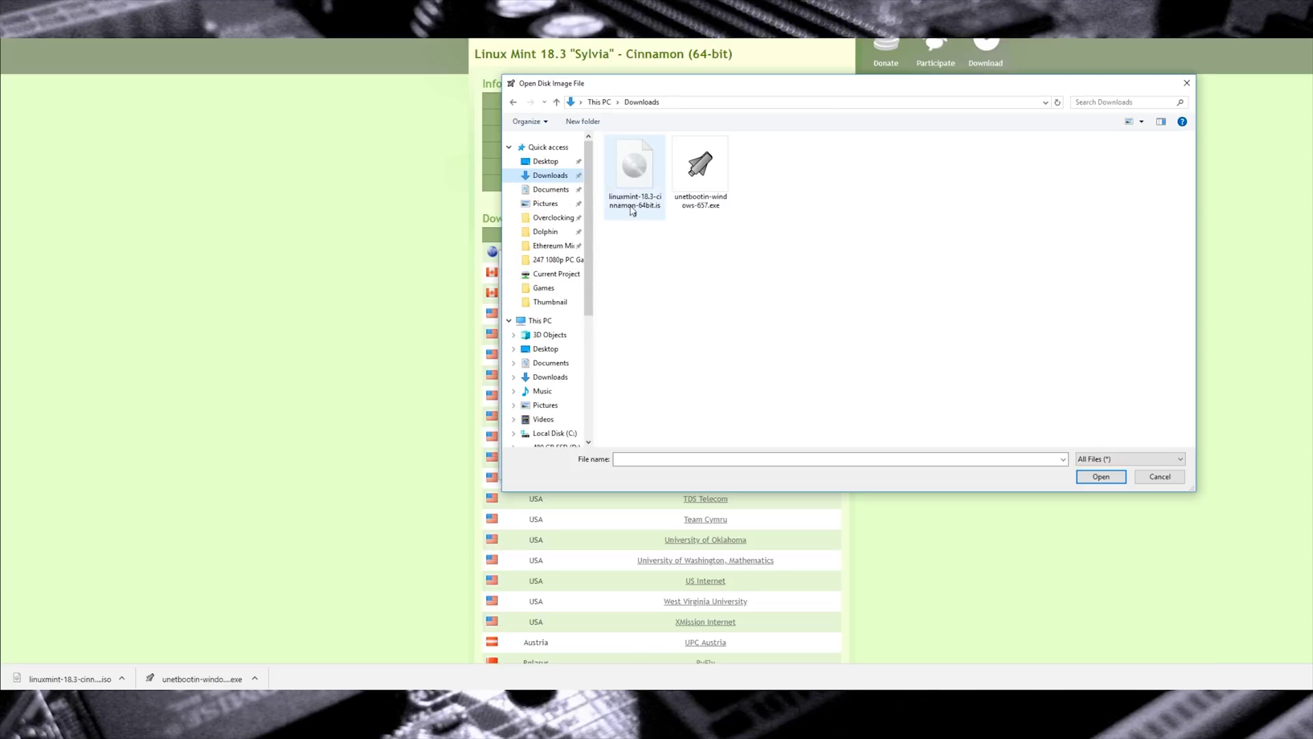
pyautogui.click(646, 183)
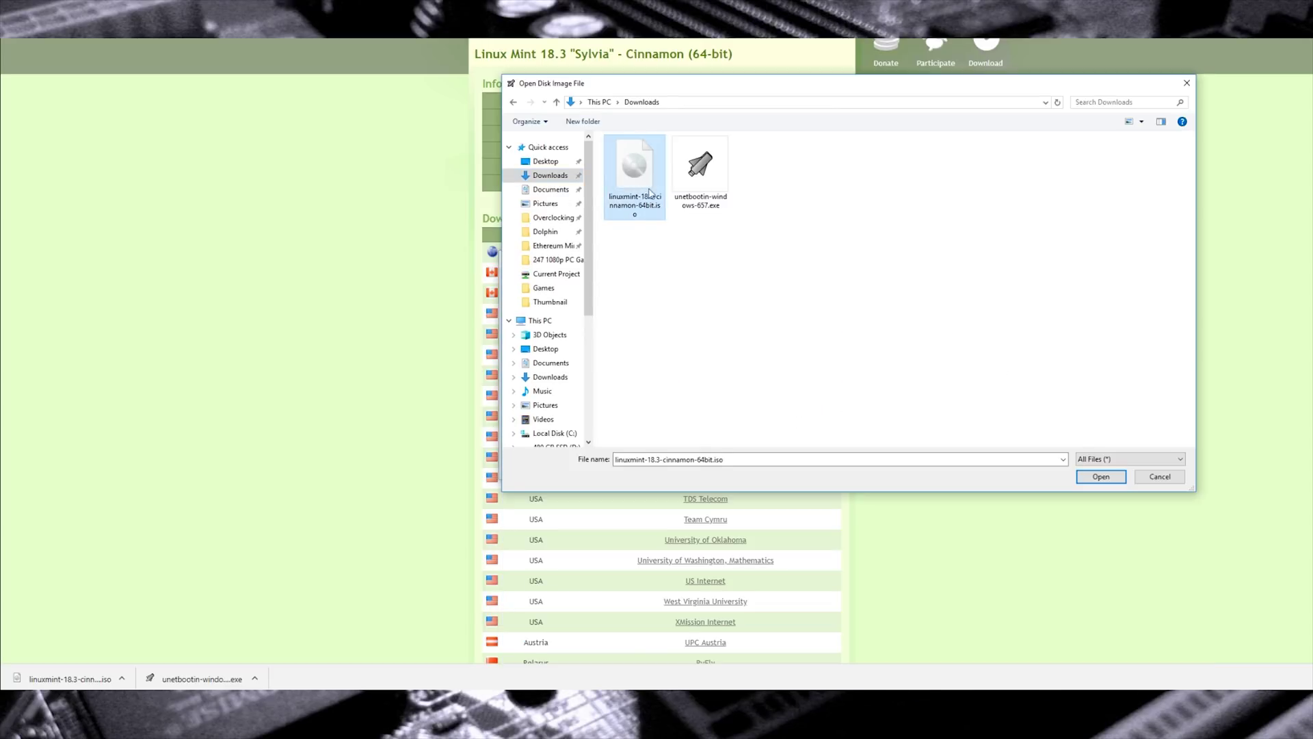
pyautogui.click(1102, 479)
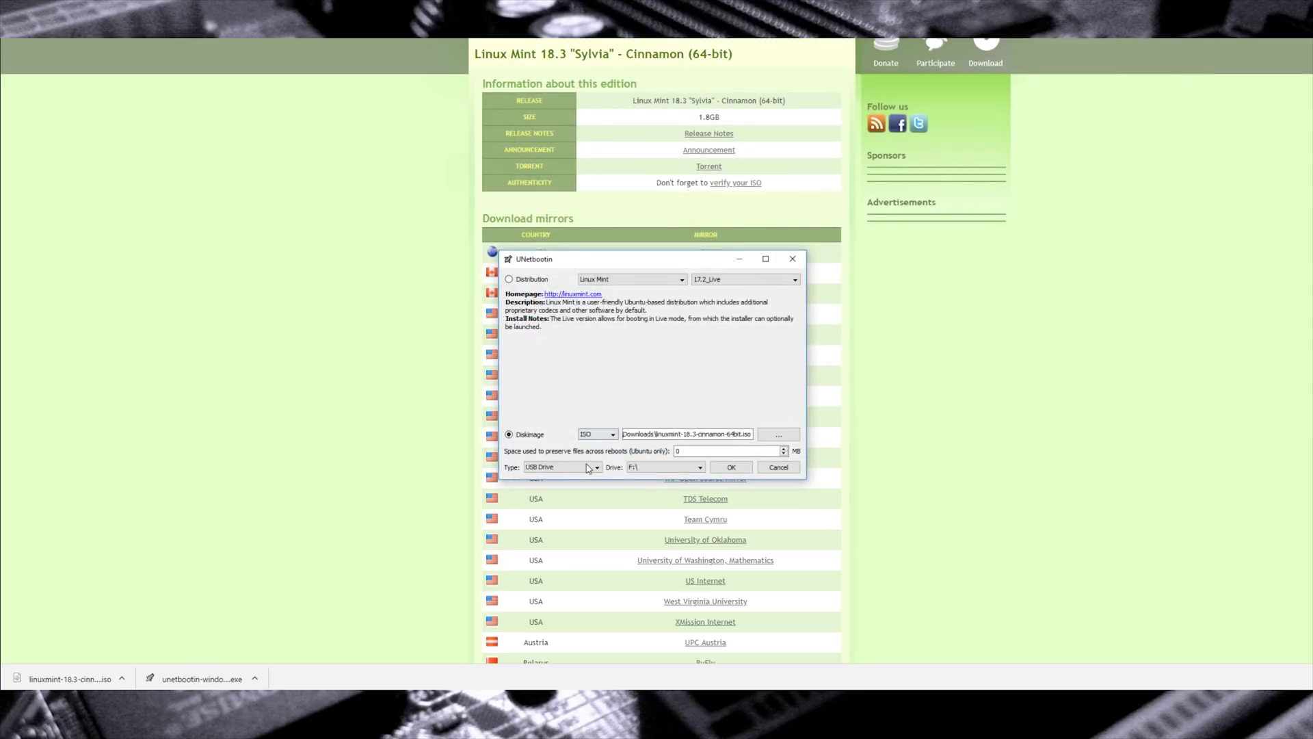
# - Keep USB Drive as the target type and choose drive G:\
pyautogui.click(555, 468)
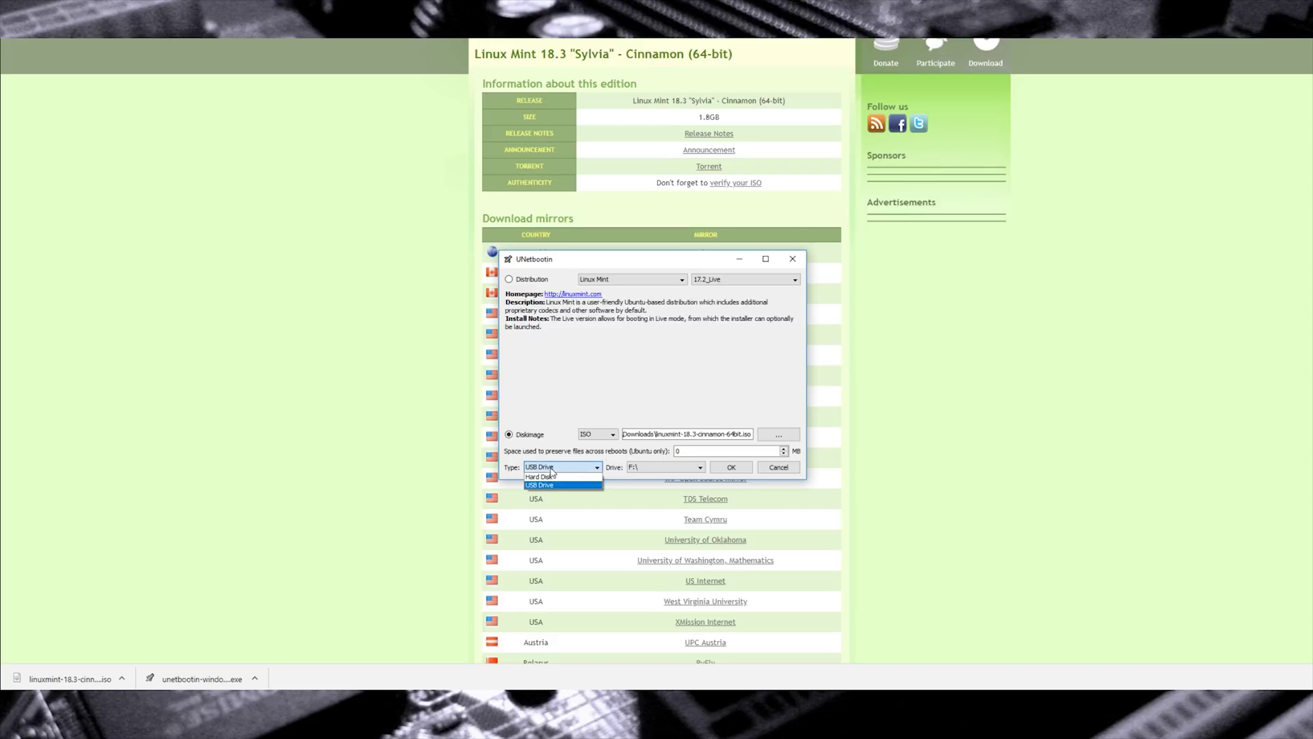
pyautogui.click(556, 467)
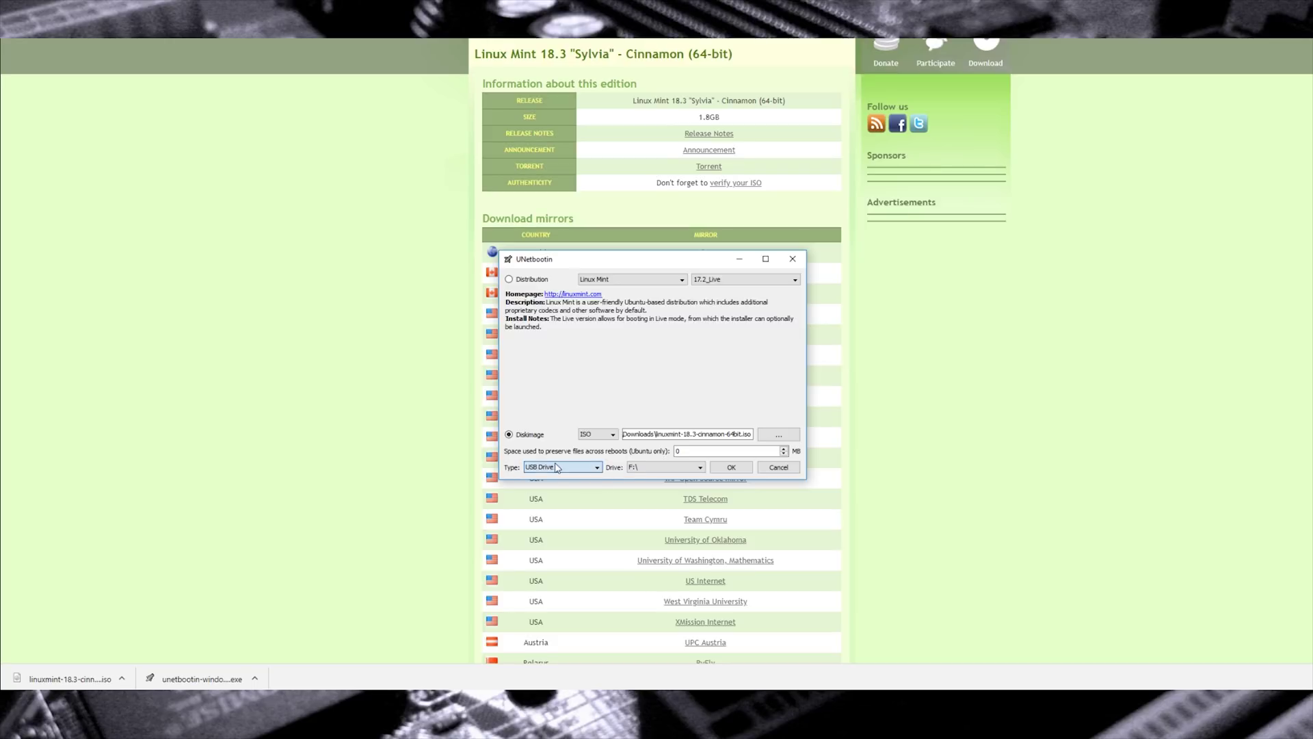
pyautogui.click(649, 470)
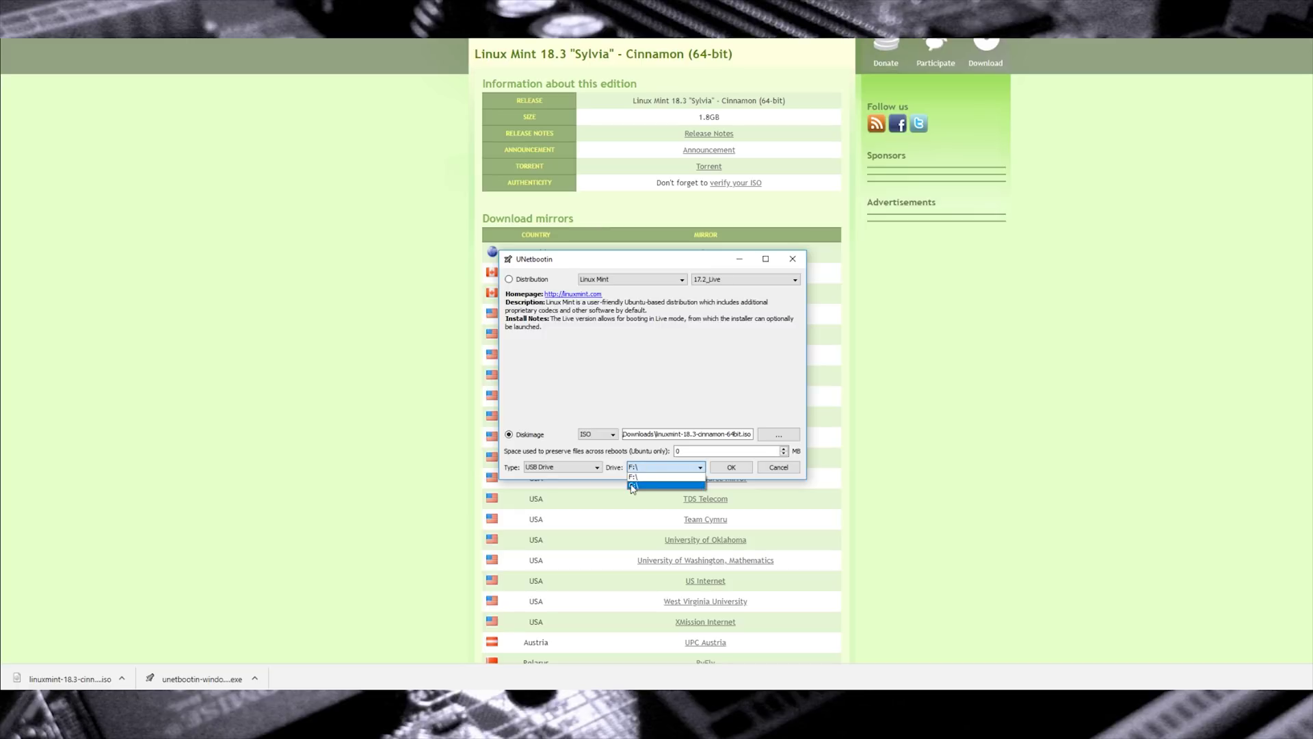
pyautogui.click(633, 486)
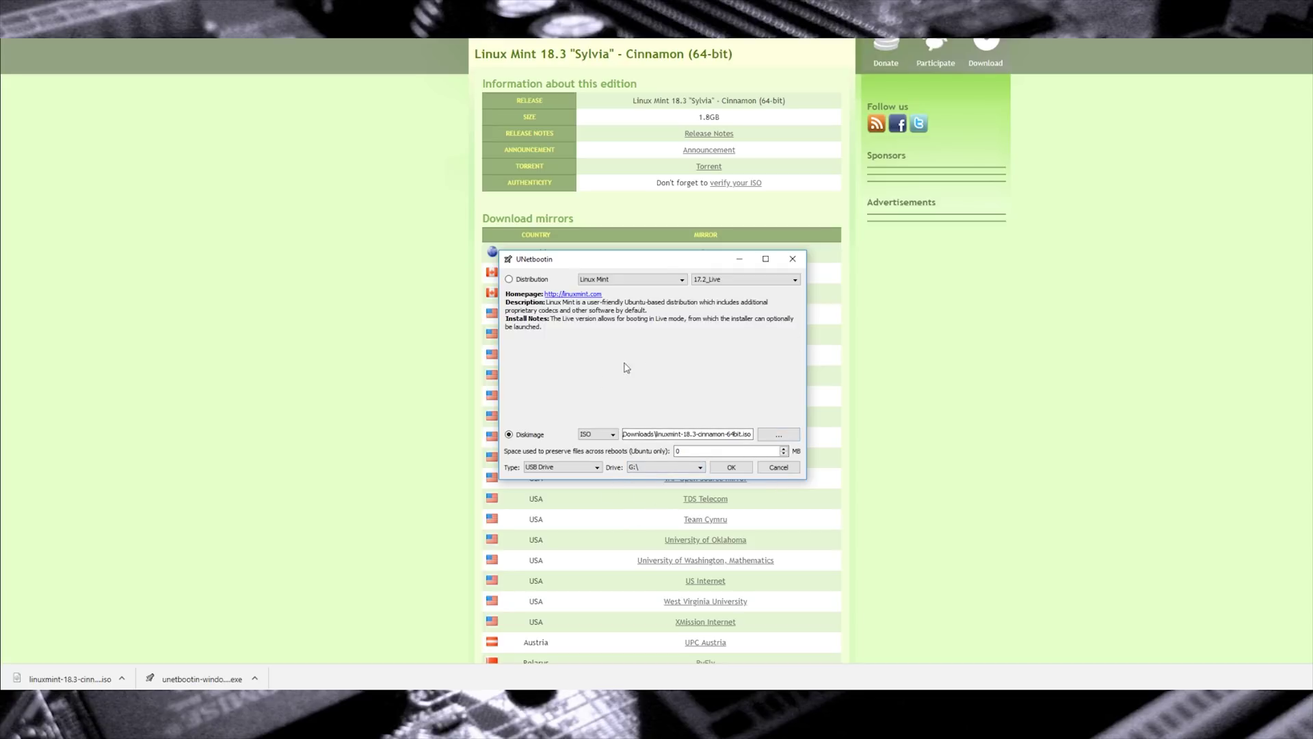
# - Write the image to G:\, overwrite all existing files, and exit UNetbootin when complete
pyautogui.click(733, 468)
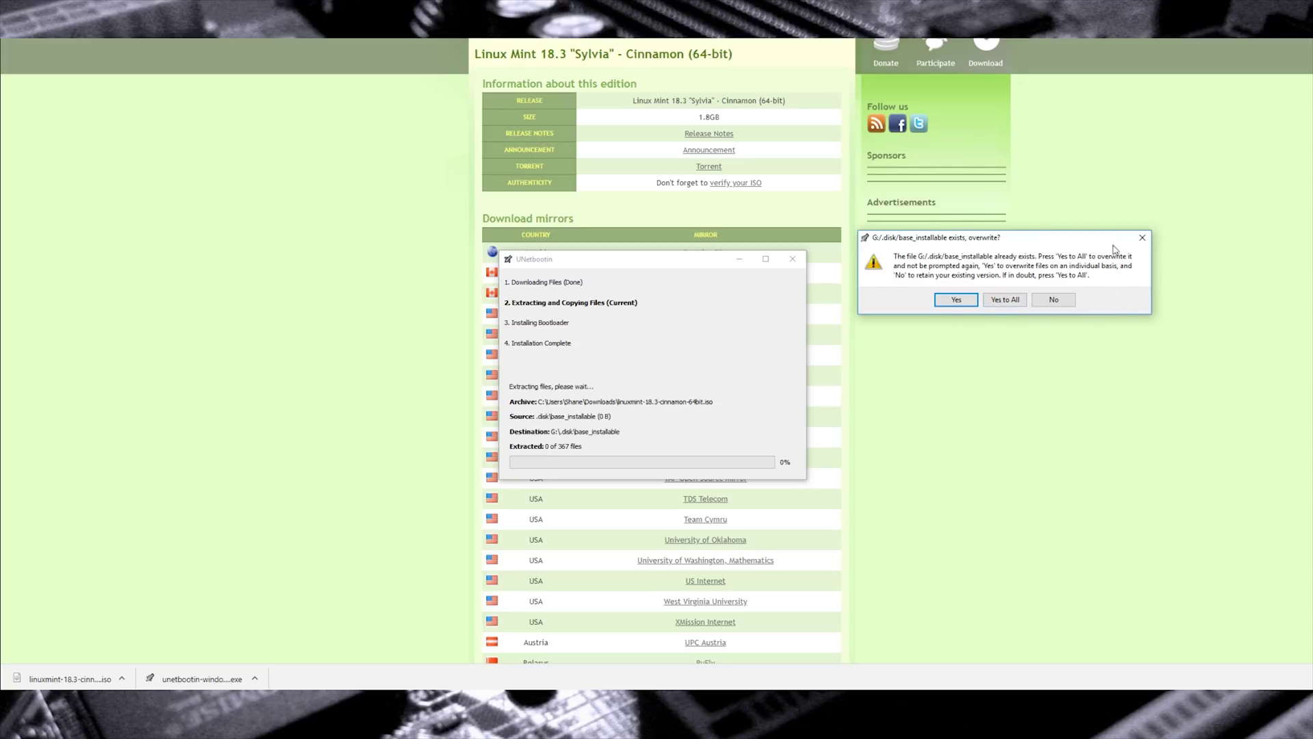
pyautogui.click(1006, 300)
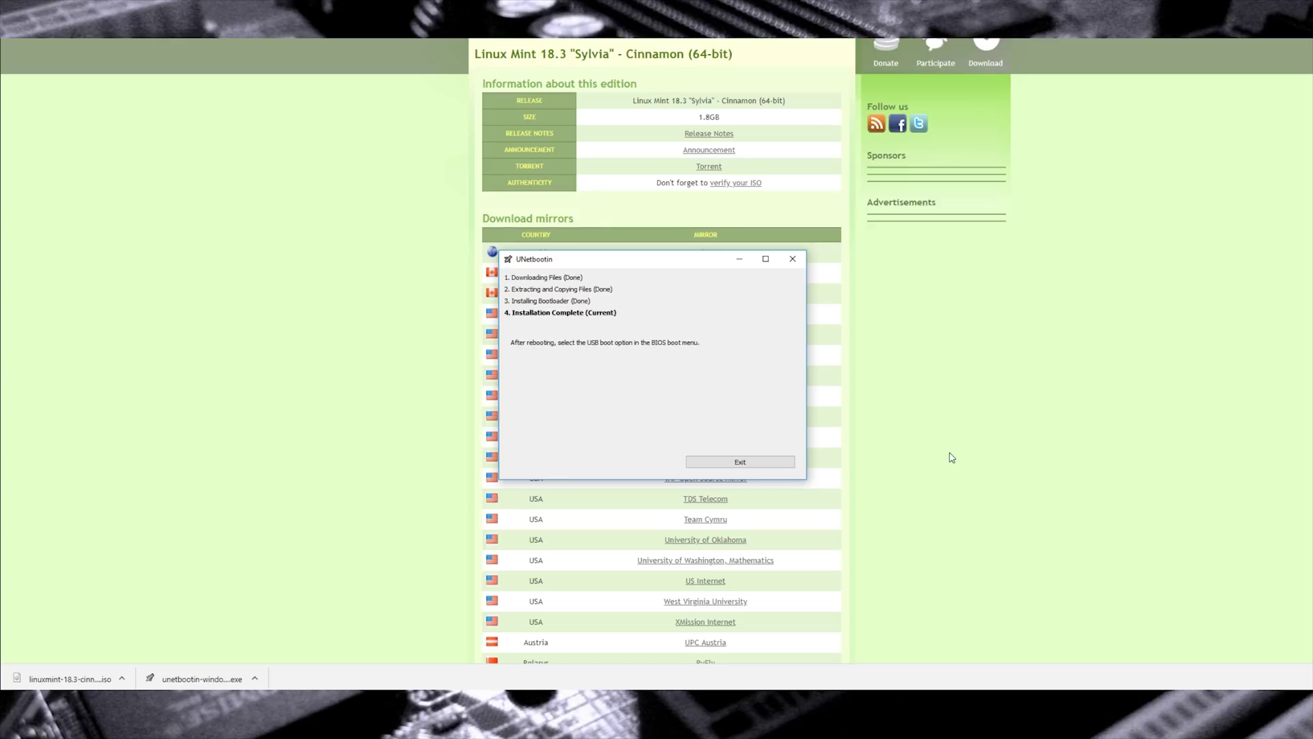
pyautogui.click(769, 465)
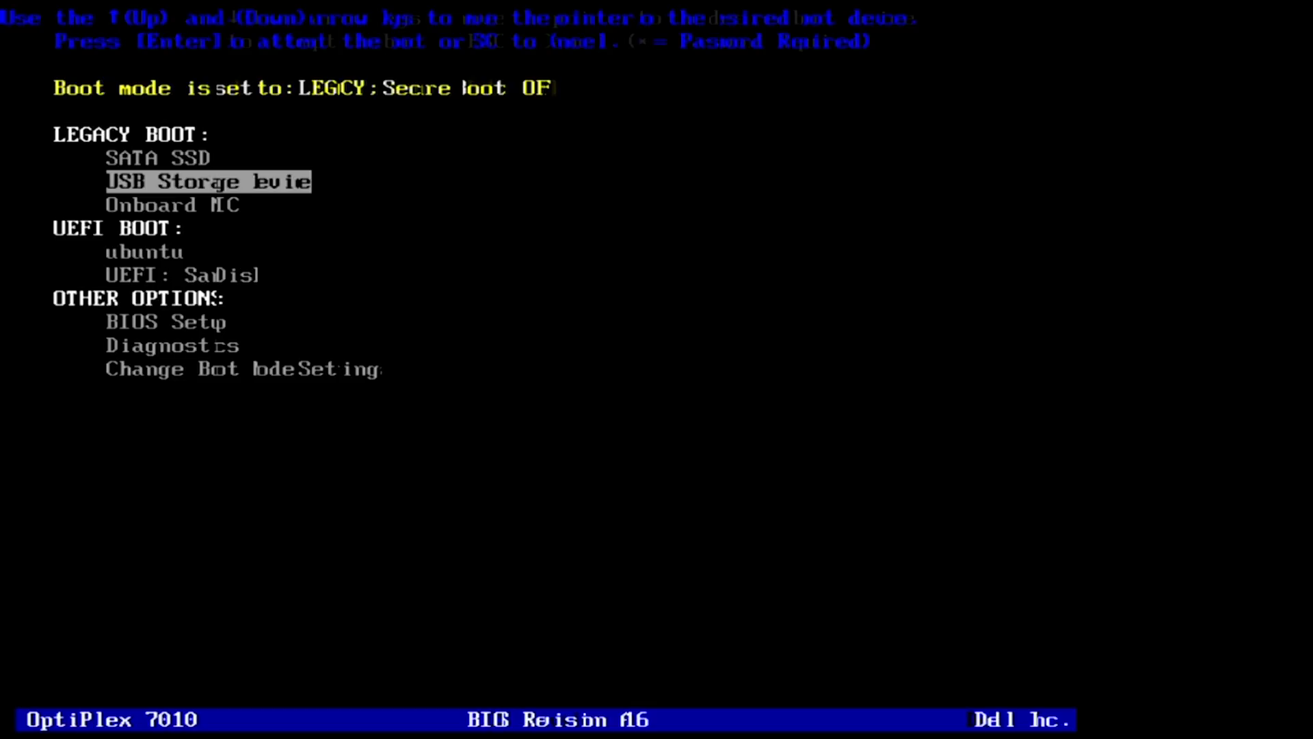
# - Boot the USB Storage Device, start Linux Mint, and dismiss the software-rendering notice
pyautogui.press('Return')
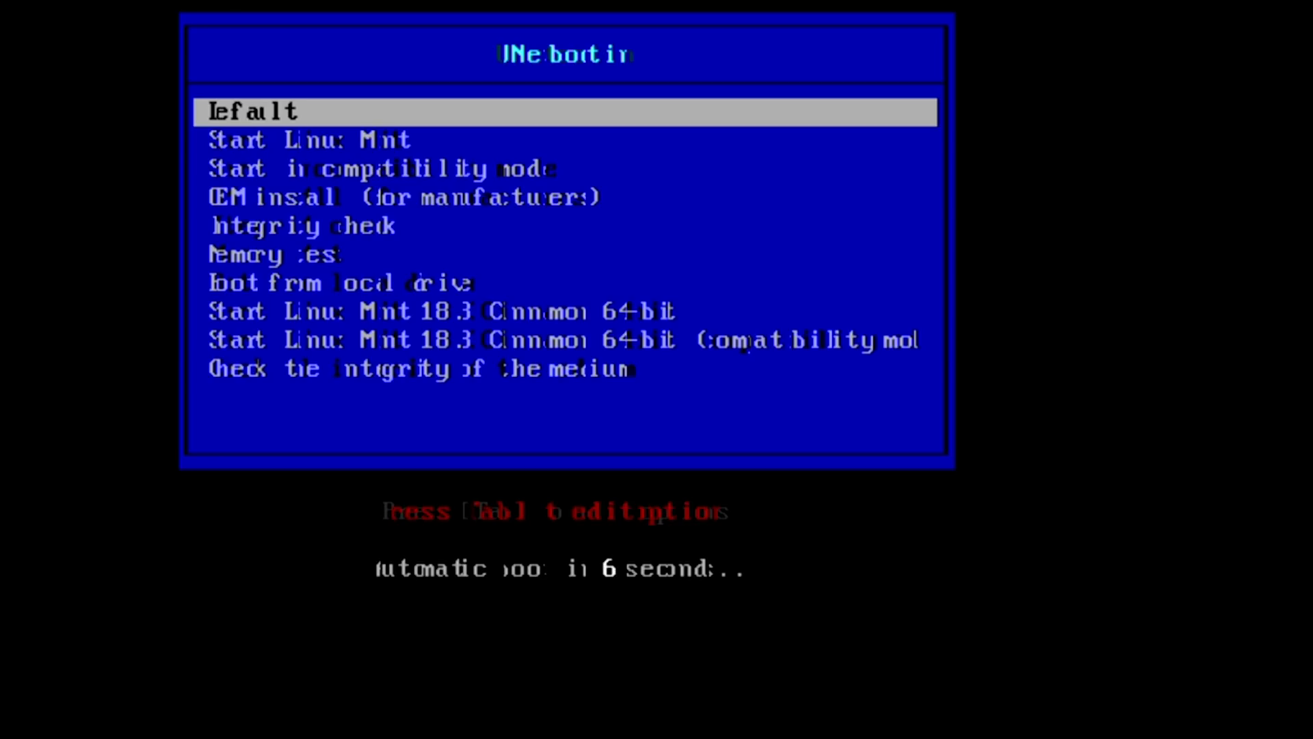
pyautogui.press('Down')
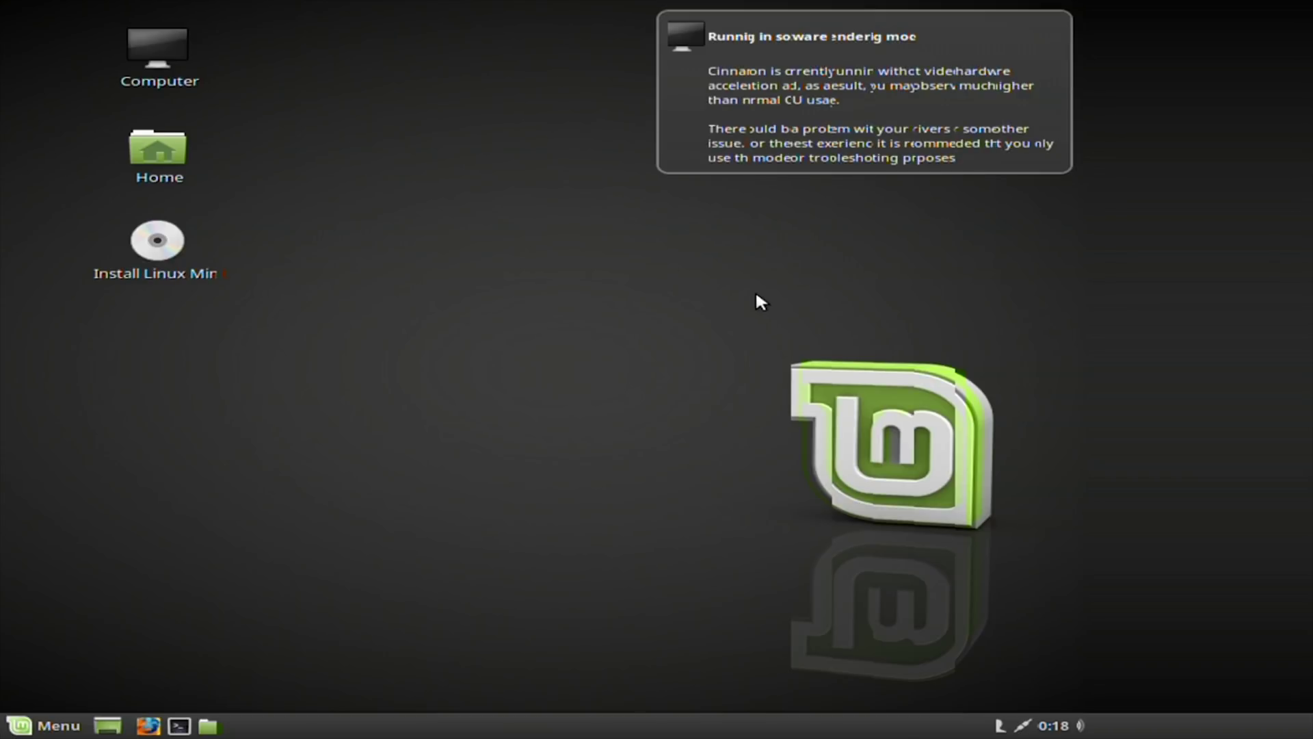
pyautogui.click(777, 72)
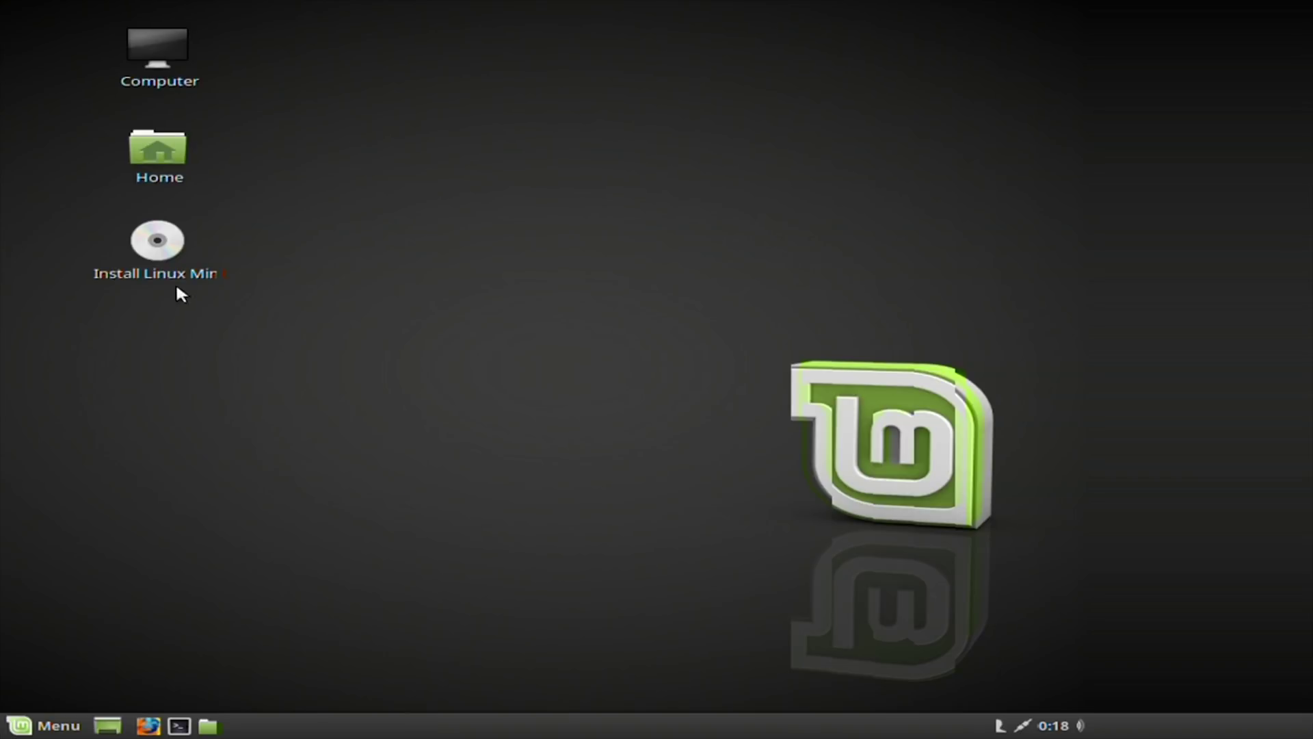
# - Launch Install Linux Mint, keep English, and tick the third-party software checkbox
pyautogui.click(149, 255)
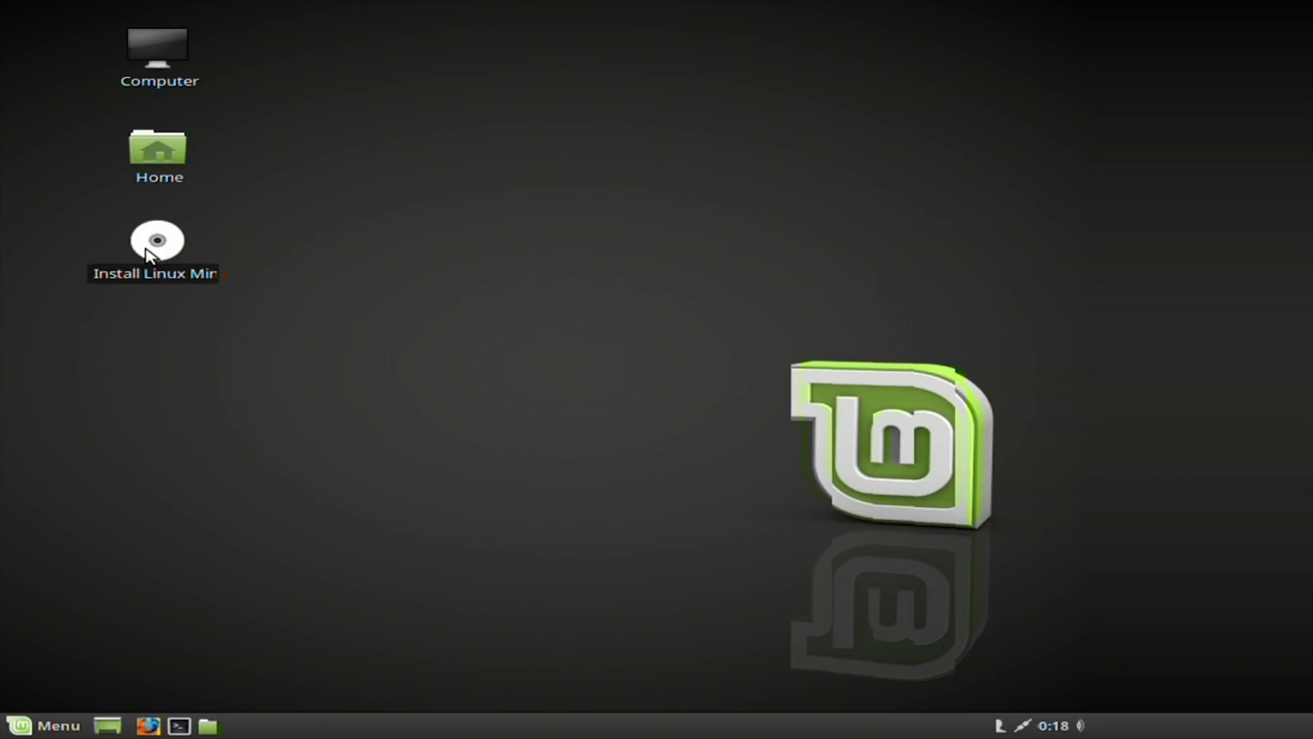
pyautogui.click(361, 298)
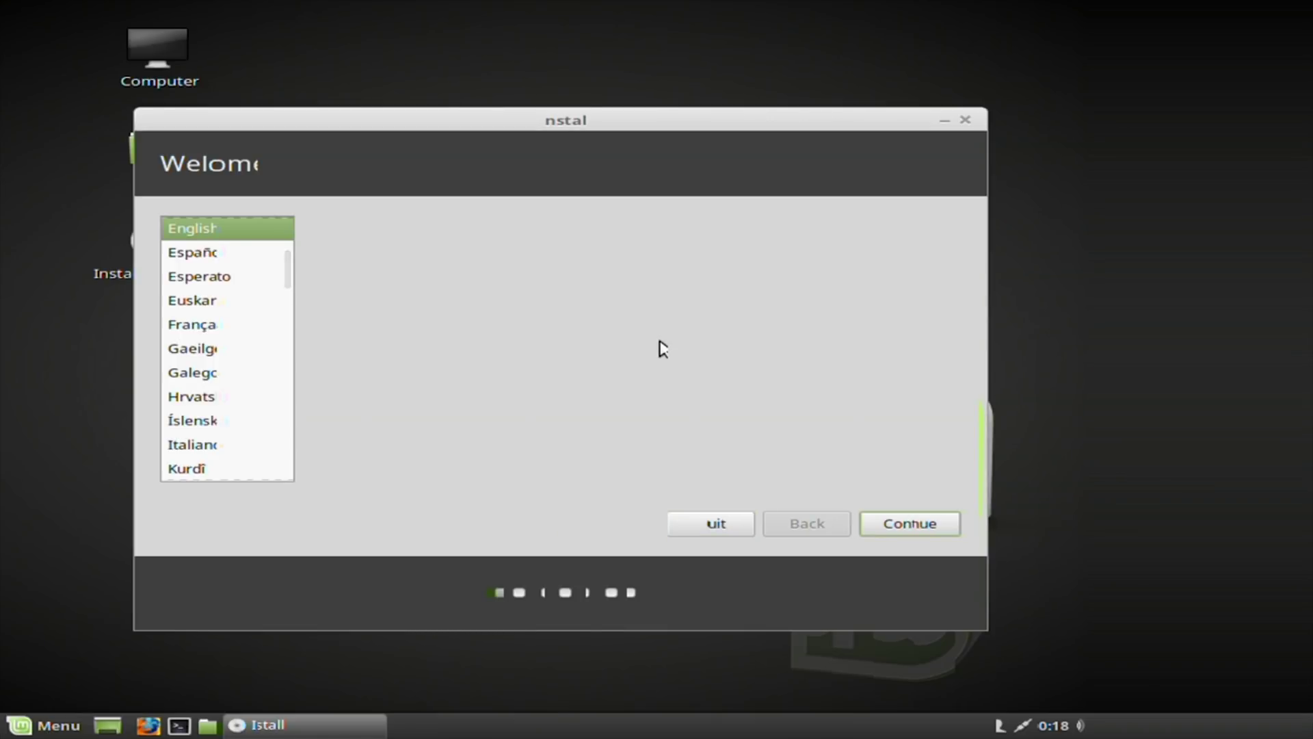
pyautogui.click(947, 526)
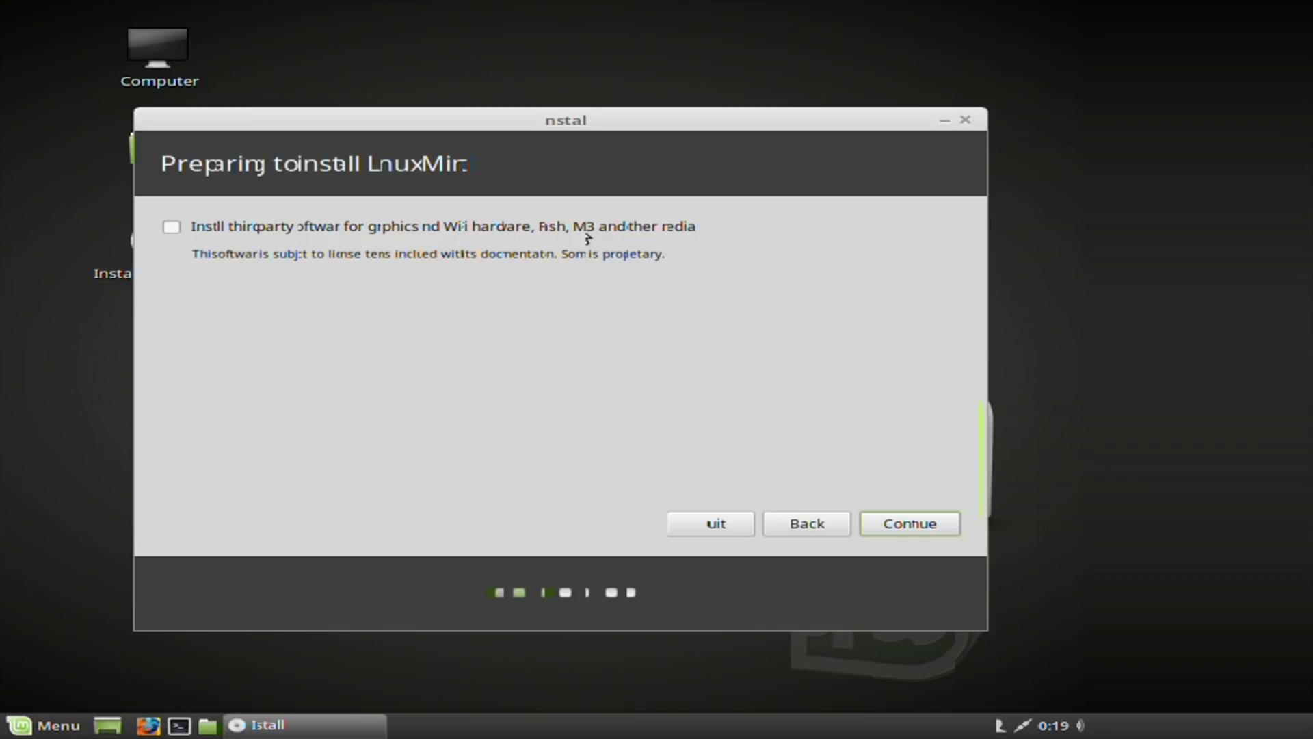
pyautogui.click(587, 235)
# - Select 'Erase disk and install Linux Mint', Install Now, and confirm writing changes to disk
pyautogui.click(926, 526)
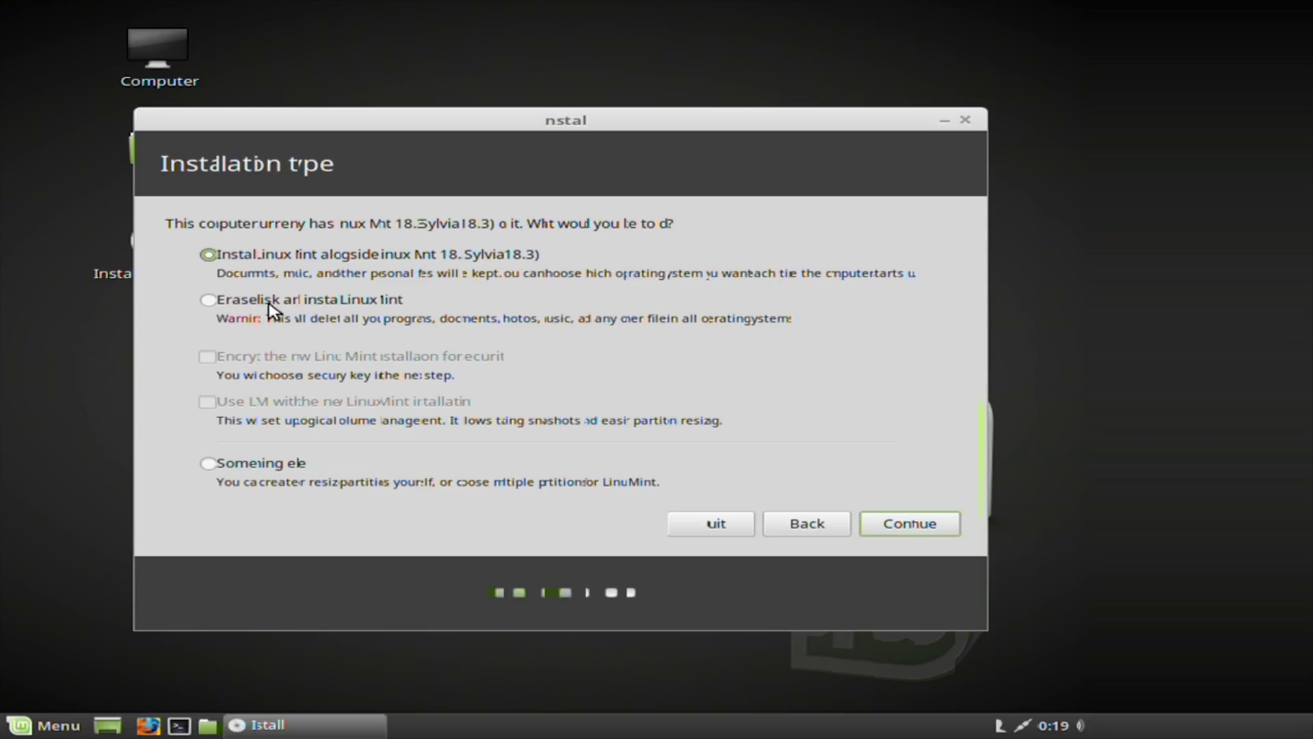
pyautogui.click(216, 301)
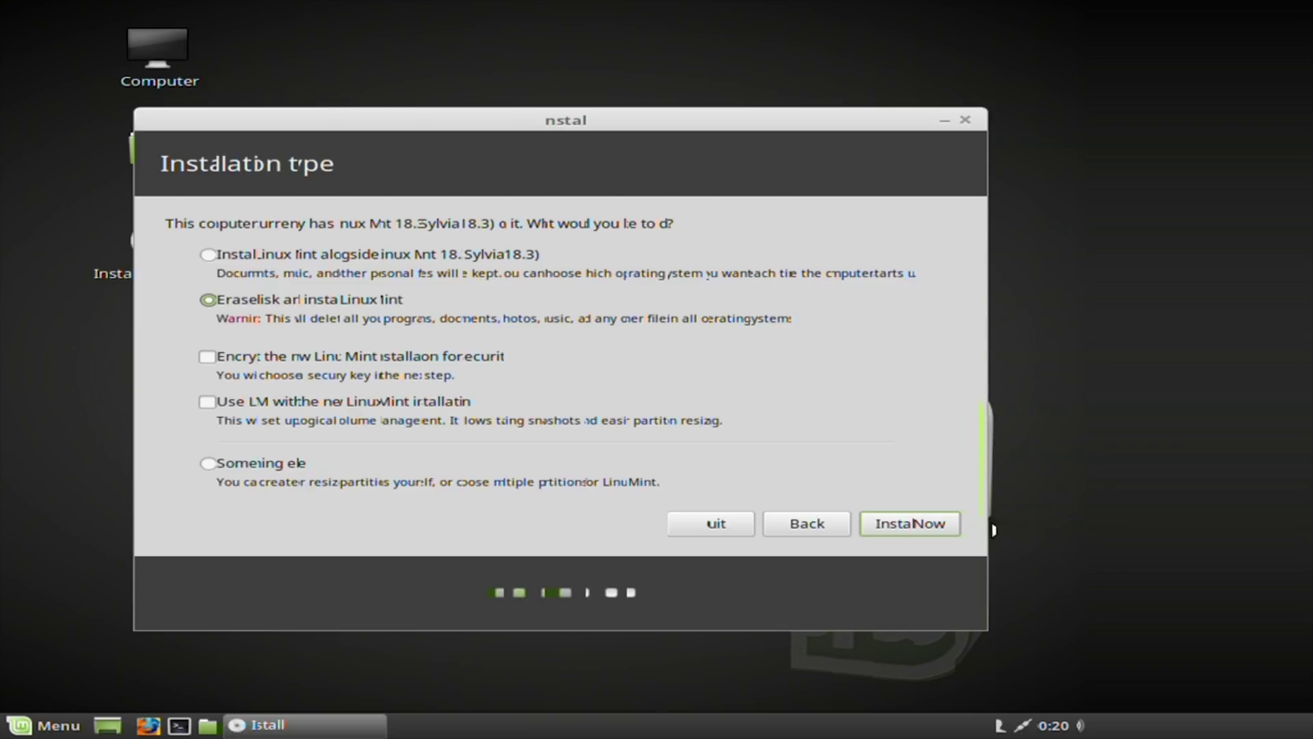
pyautogui.click(954, 528)
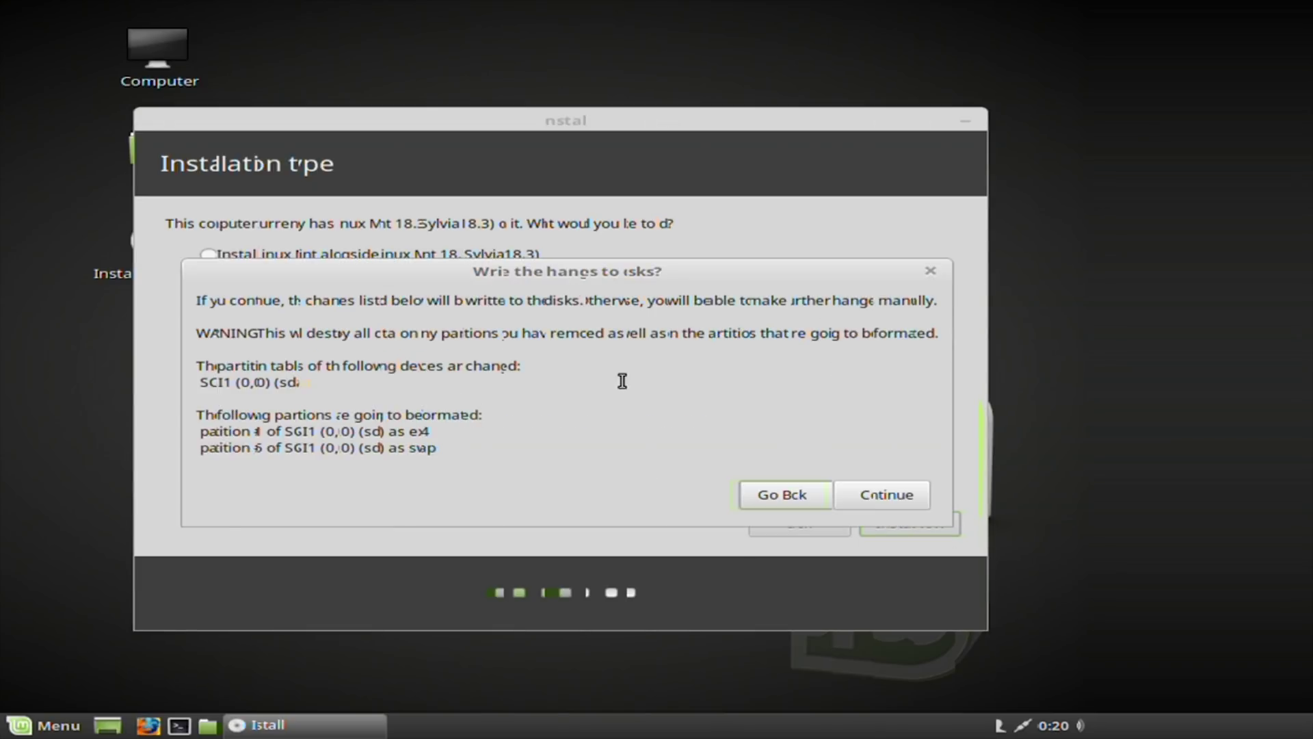
pyautogui.click(897, 489)
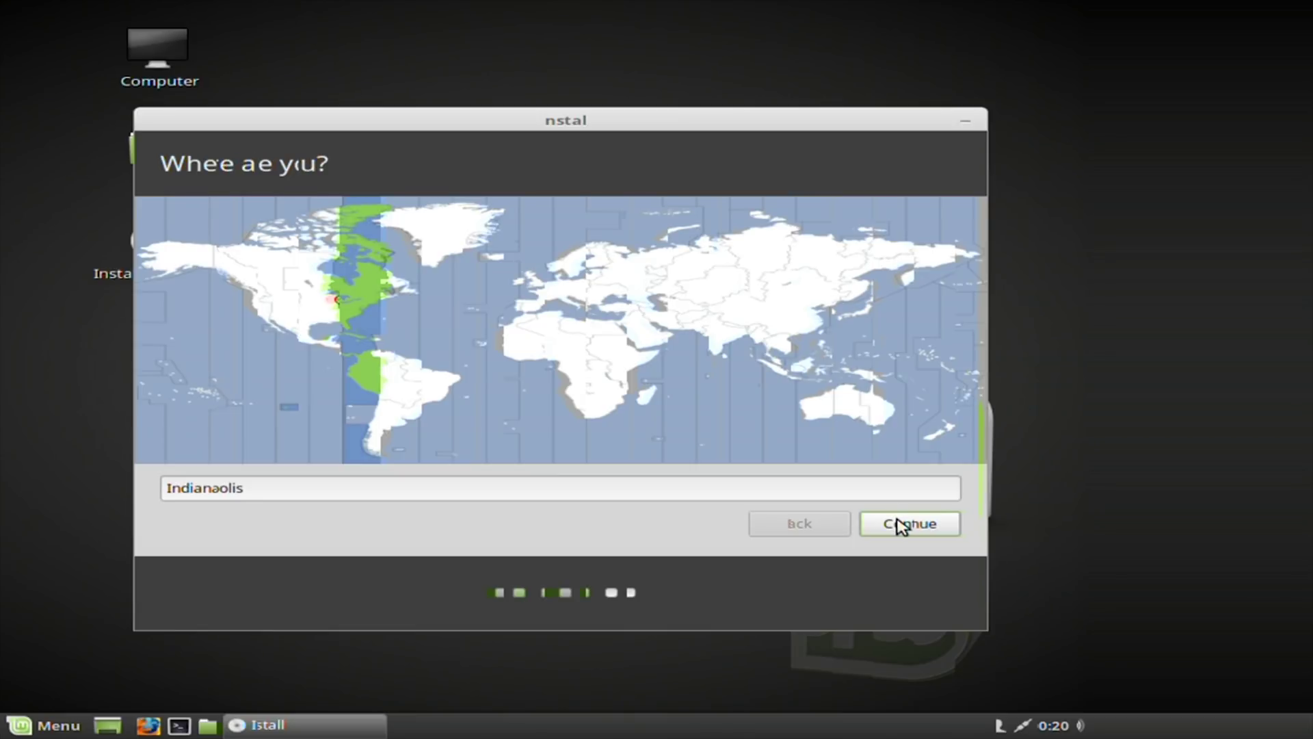
# - Accept Indianapolis and English (US) keyboard, enter the user's name, computer name and password, then install
pyautogui.click(901, 523)
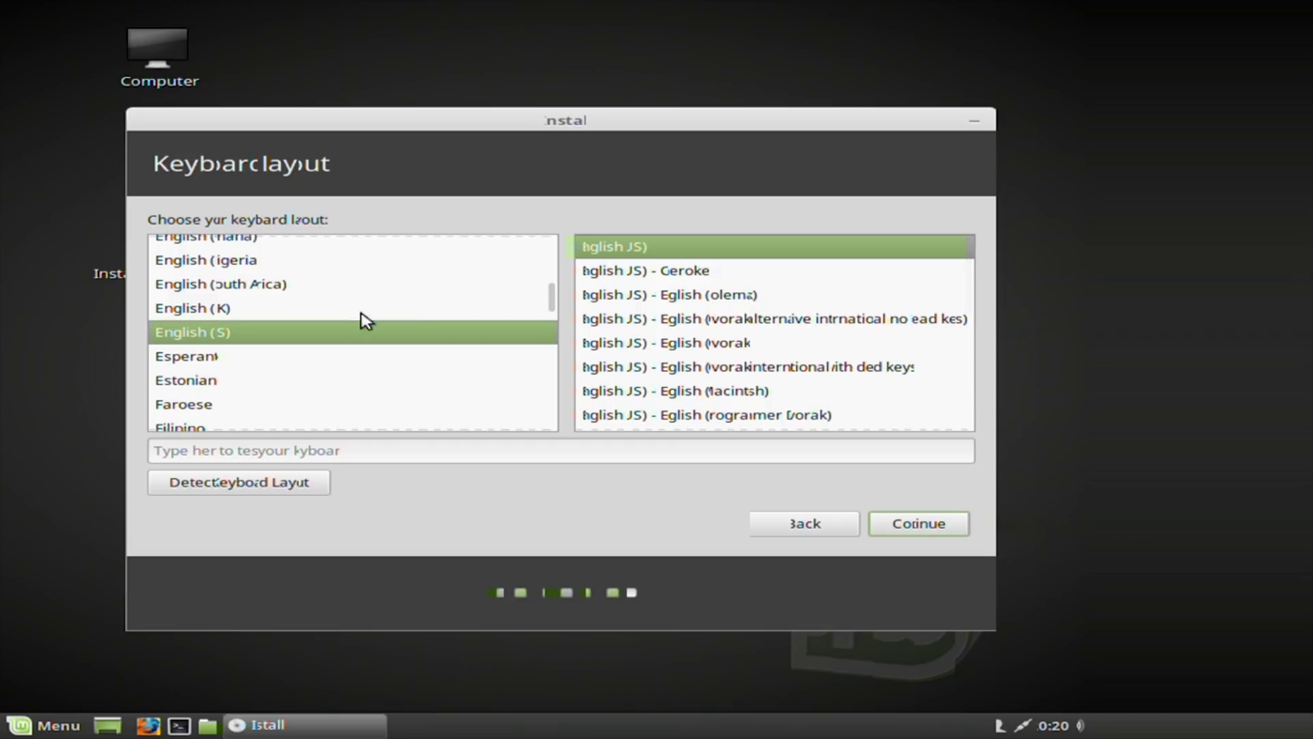
pyautogui.click(945, 522)
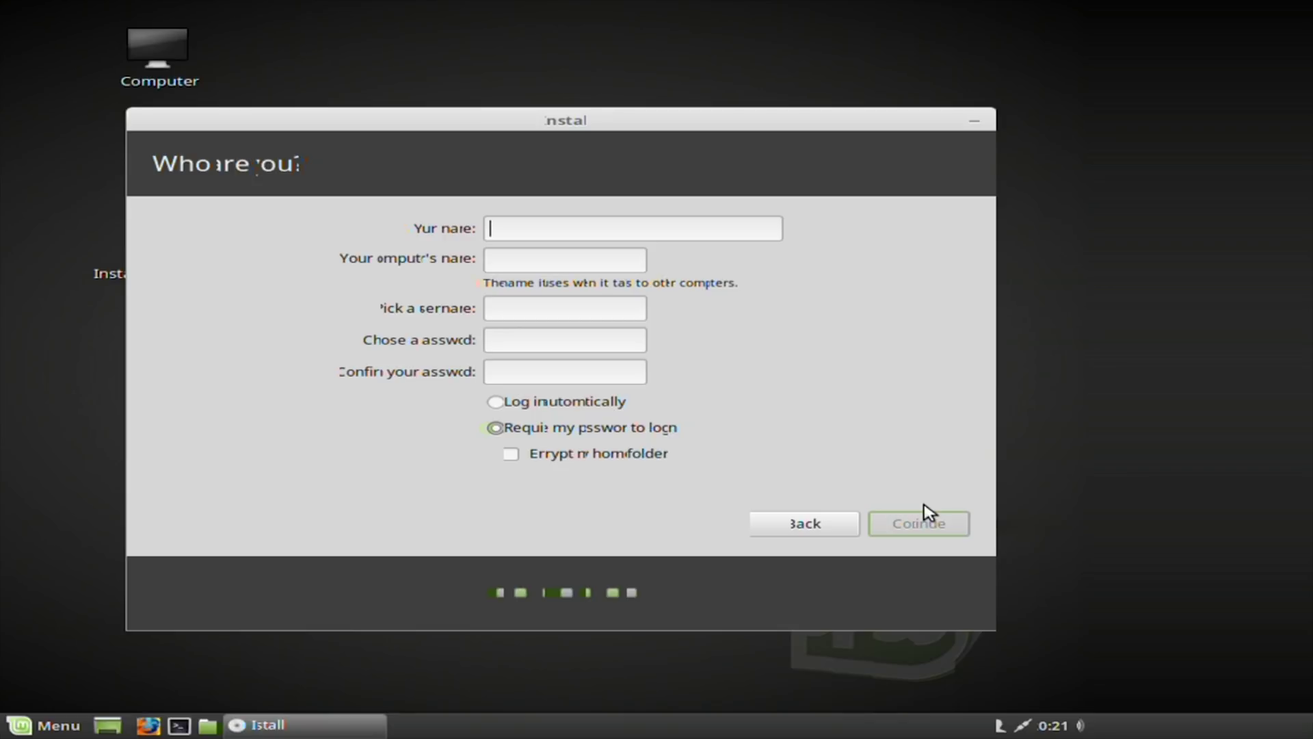
pyautogui.write('Shane')
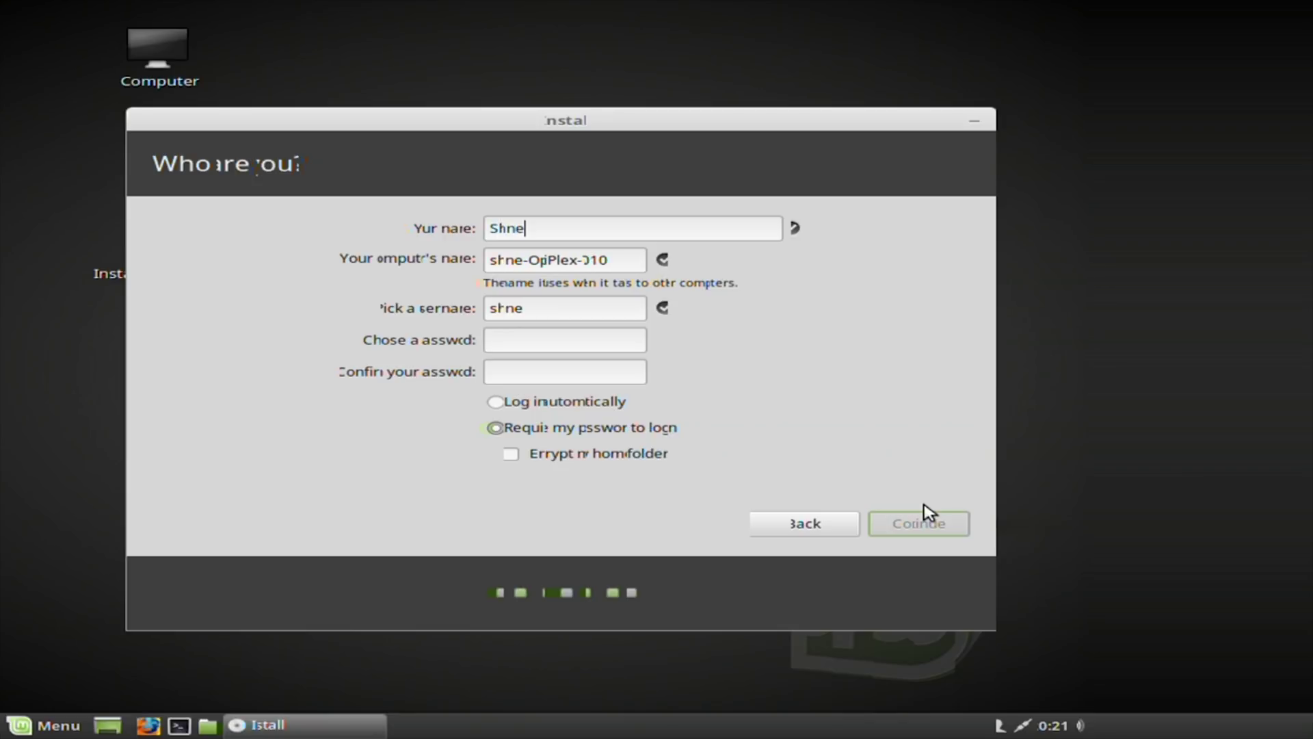
pyautogui.press('Tab')
pyautogui.write('Shane-')
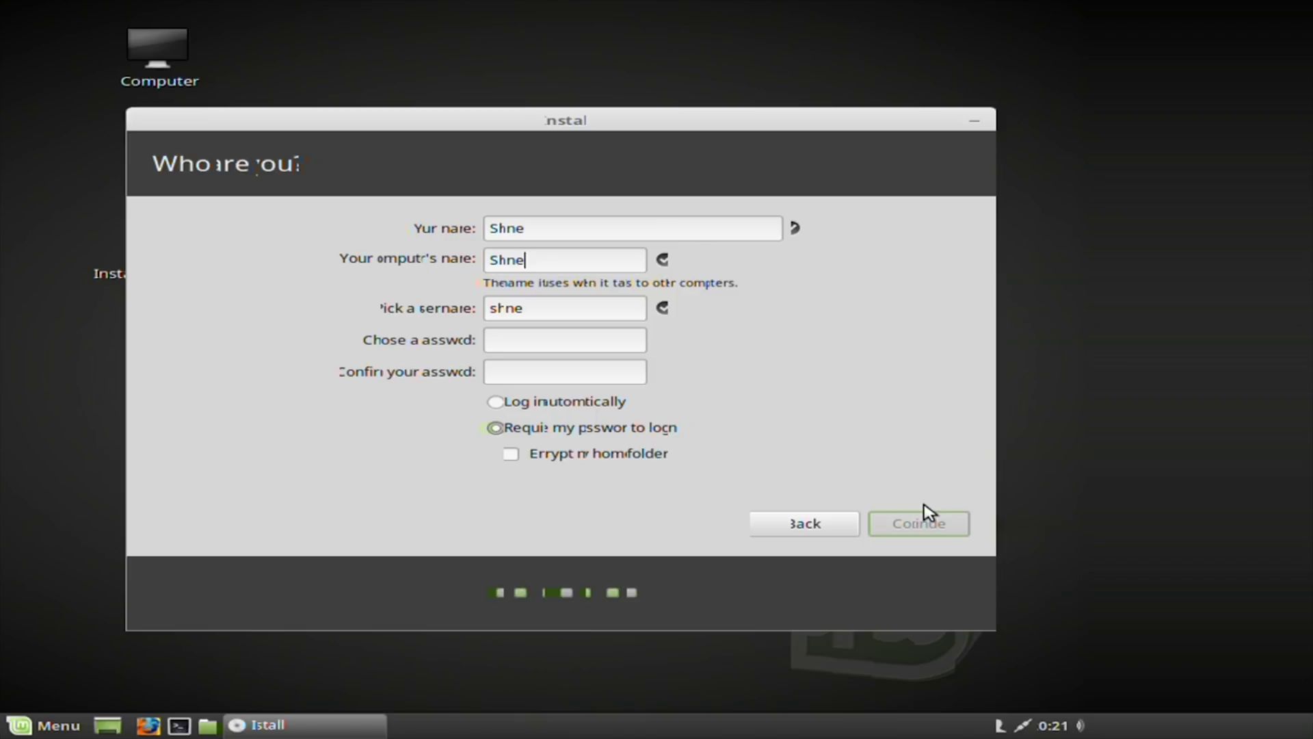
pyautogui.write('Linux')
pyautogui.press('Tab')
pyautogui.press('Tab')
pyautogui.write('*******')
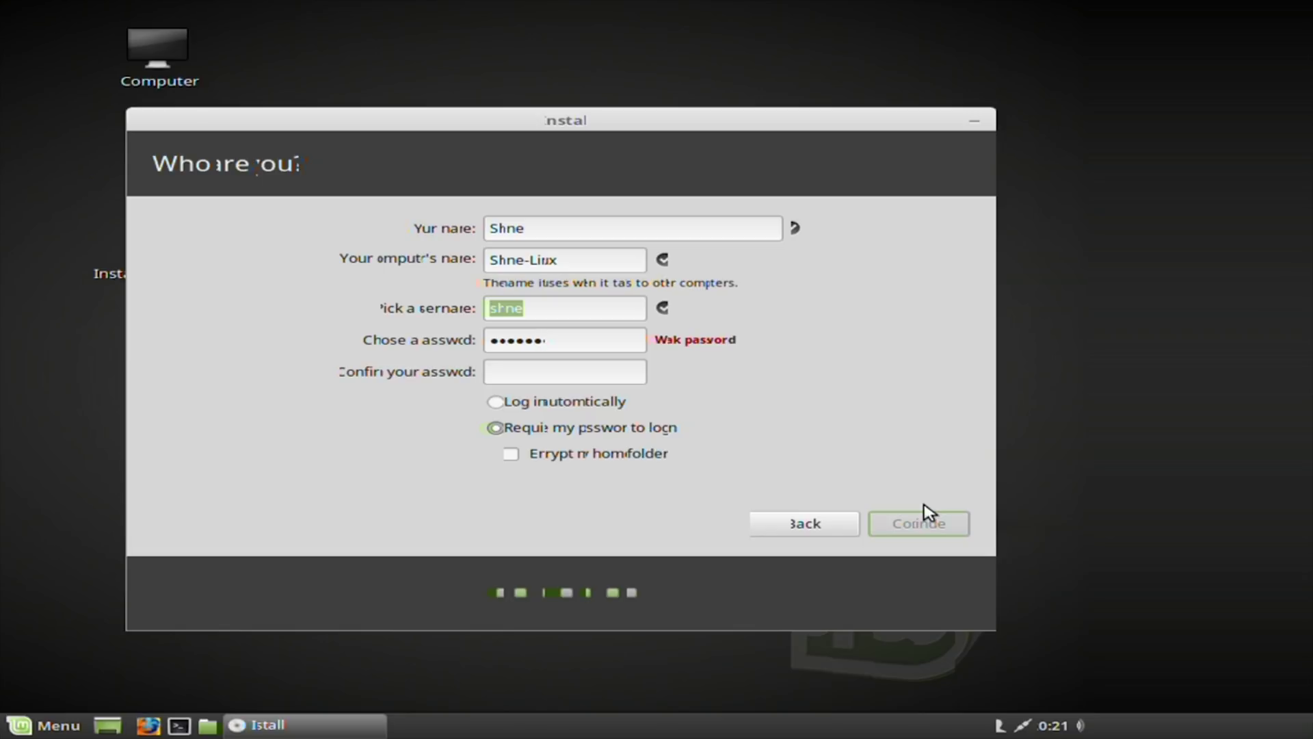
pyautogui.write('****')
pyautogui.press('Tab')
pyautogui.write('***********')
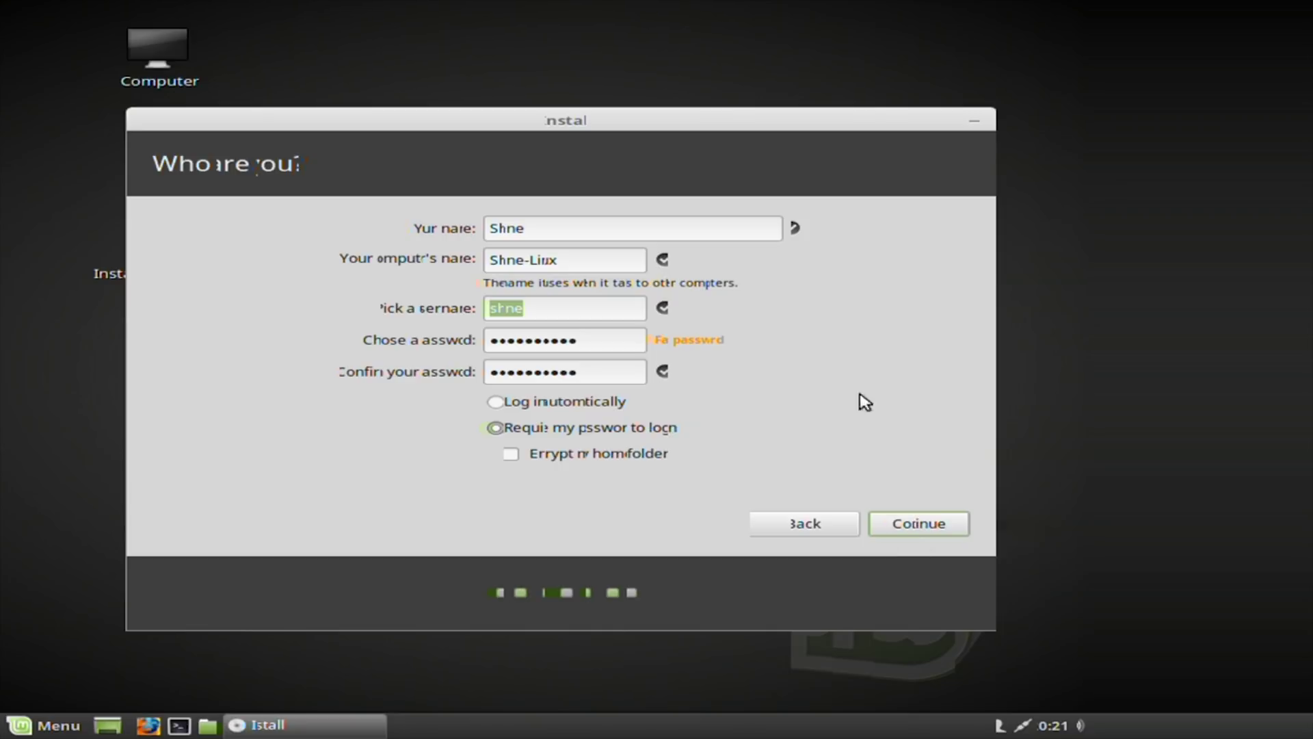
pyautogui.click(937, 533)
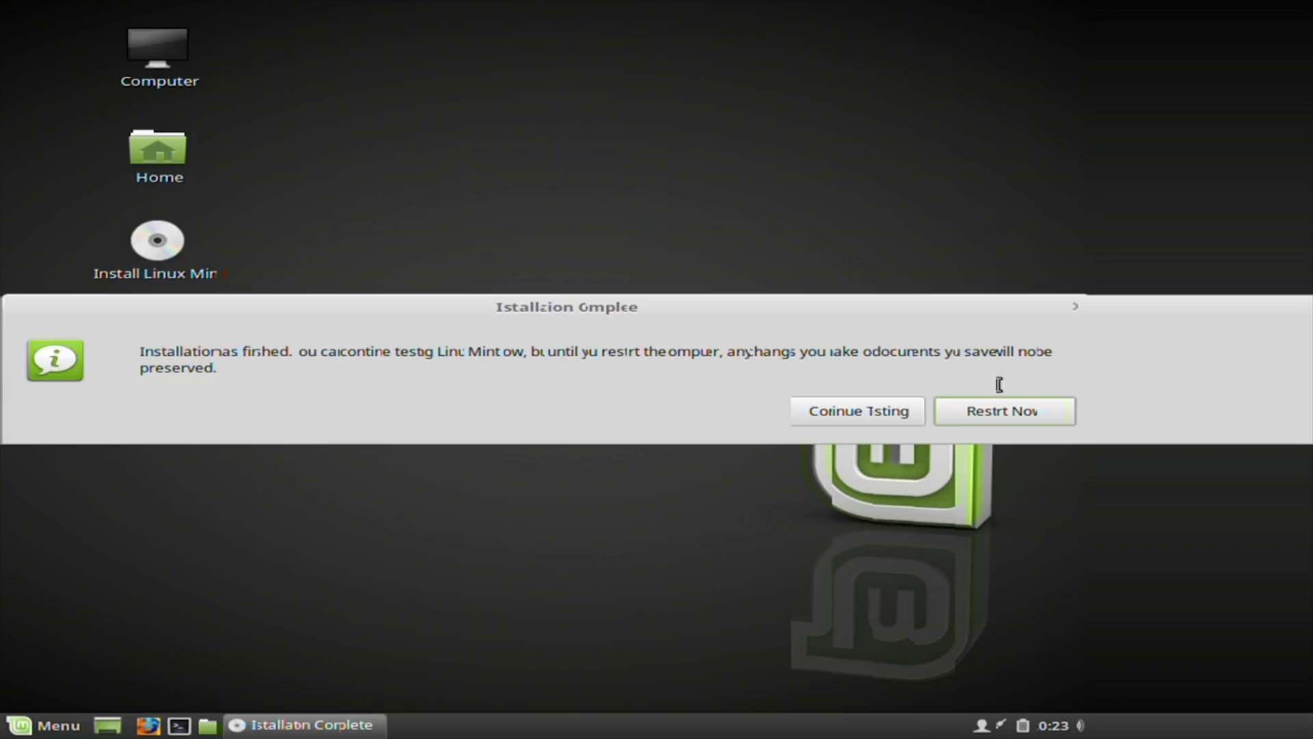
# - Restart Now after installation completes to boot the new Linux Mint from the SSD
pyautogui.click(1000, 416)
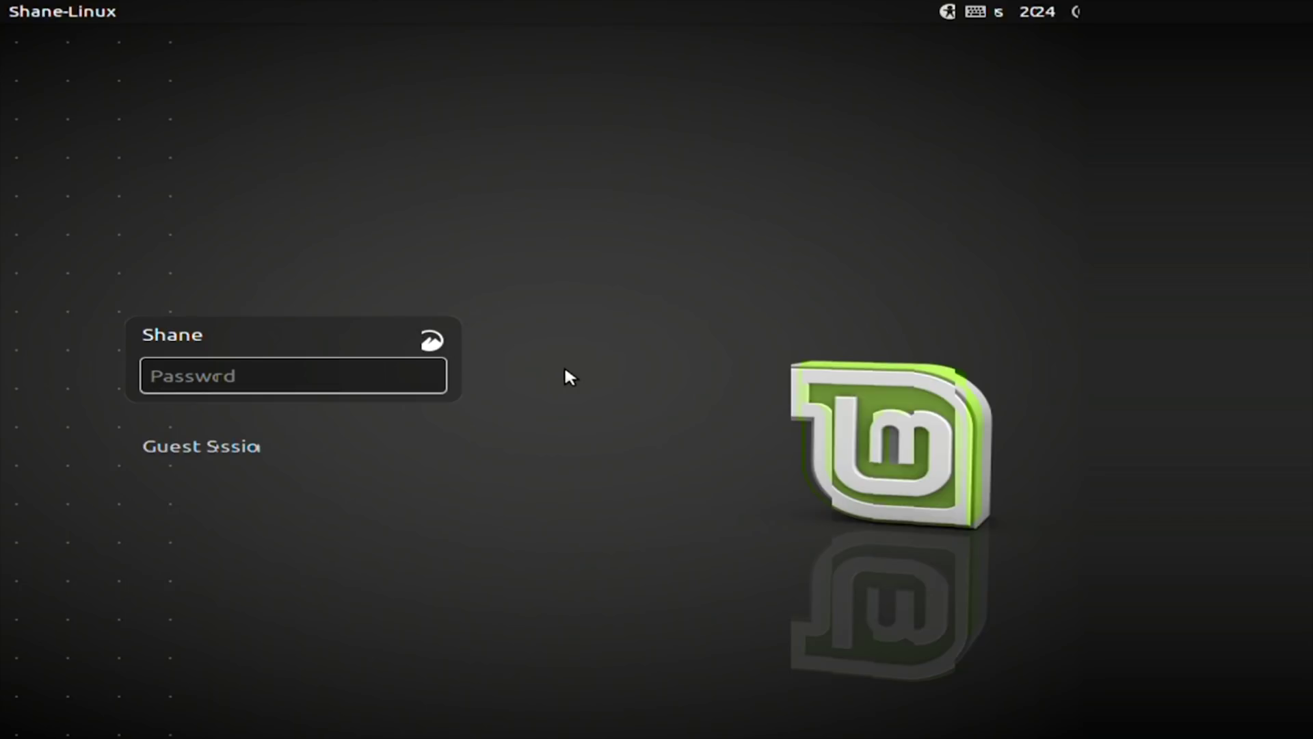
# - Enter the account password at the login screen to reach the Linux Mint 18.3 Welcome Screen
pyautogui.write('•••••••••')
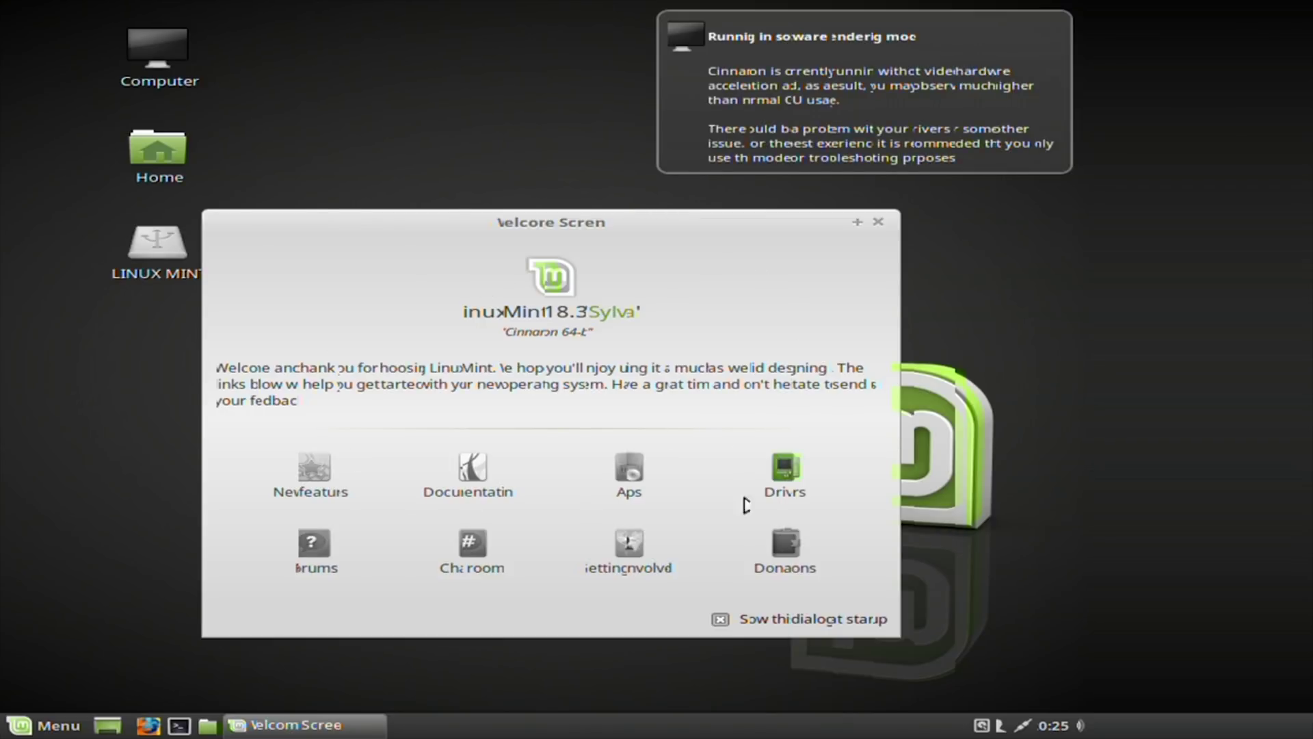
# - Authenticate into Driver Manager, then select and apply the recommended nvidia-384 driver
pyautogui.click(785, 479)
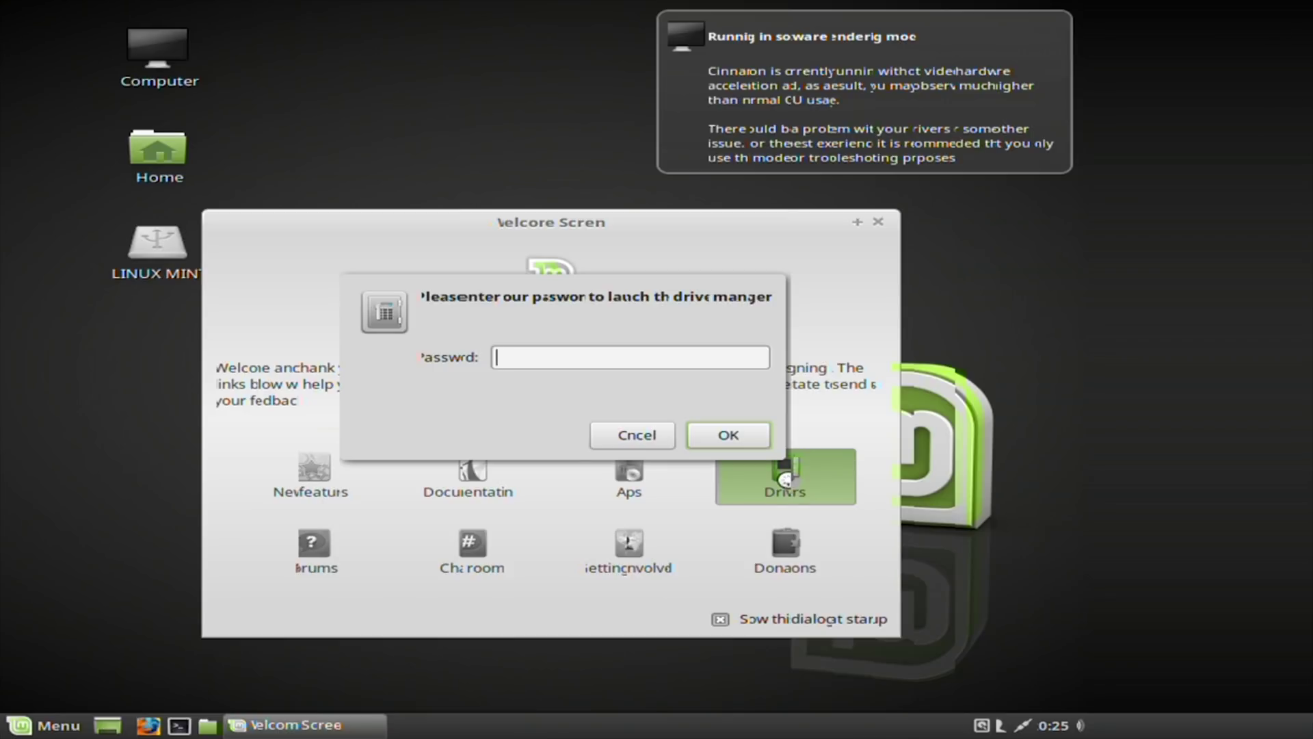
pyautogui.write('******')
pyautogui.press('Return')
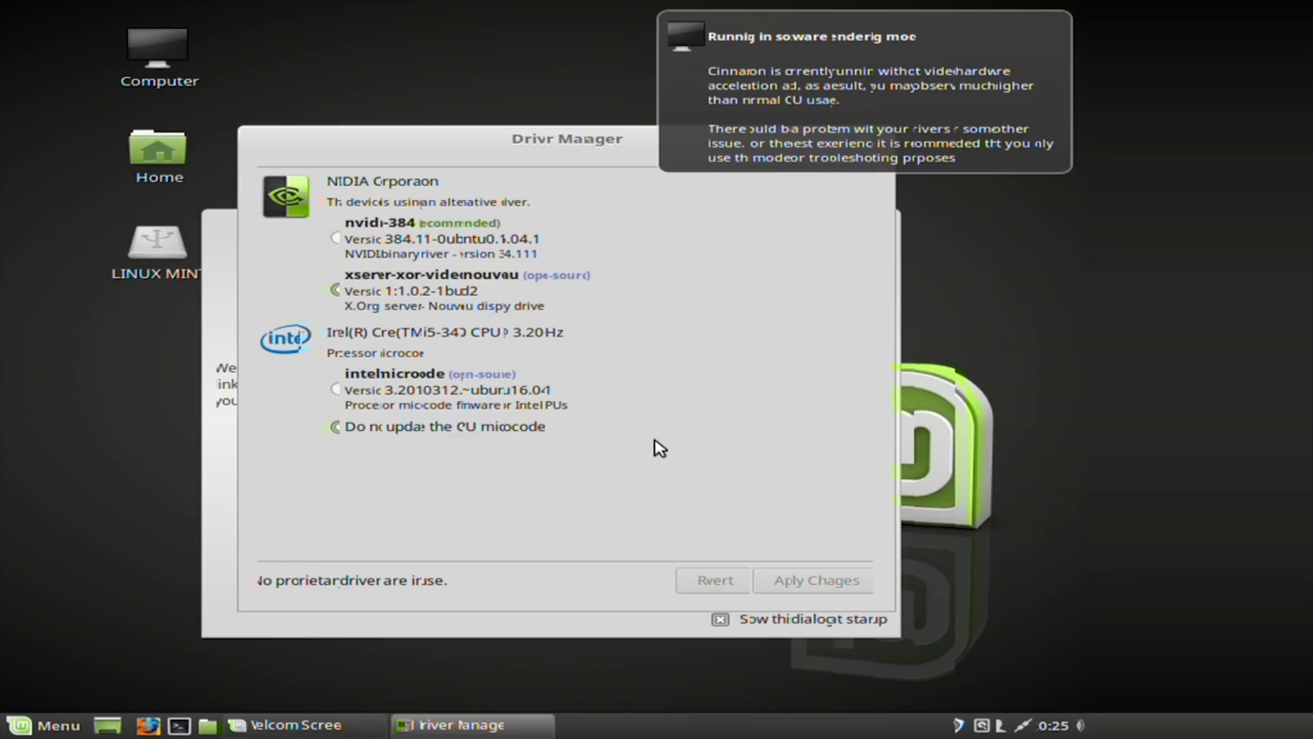
pyautogui.click(374, 238)
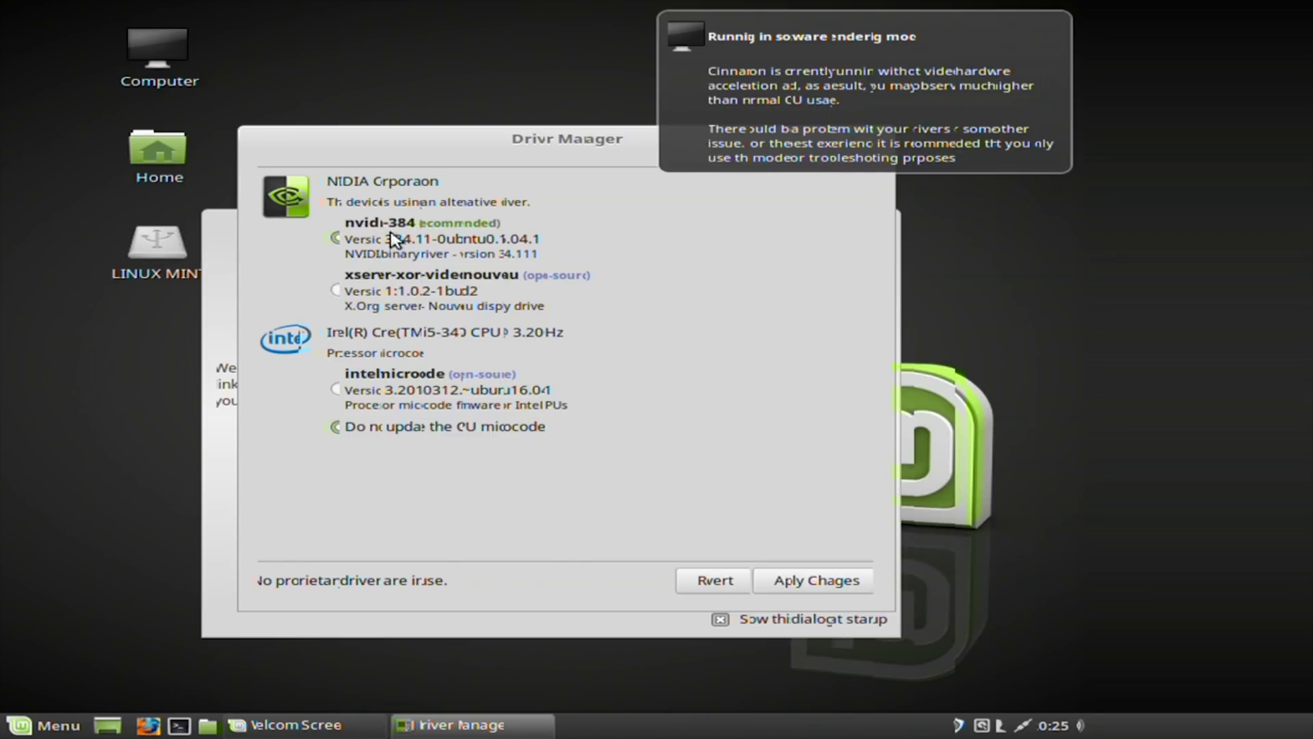
pyautogui.click(790, 583)
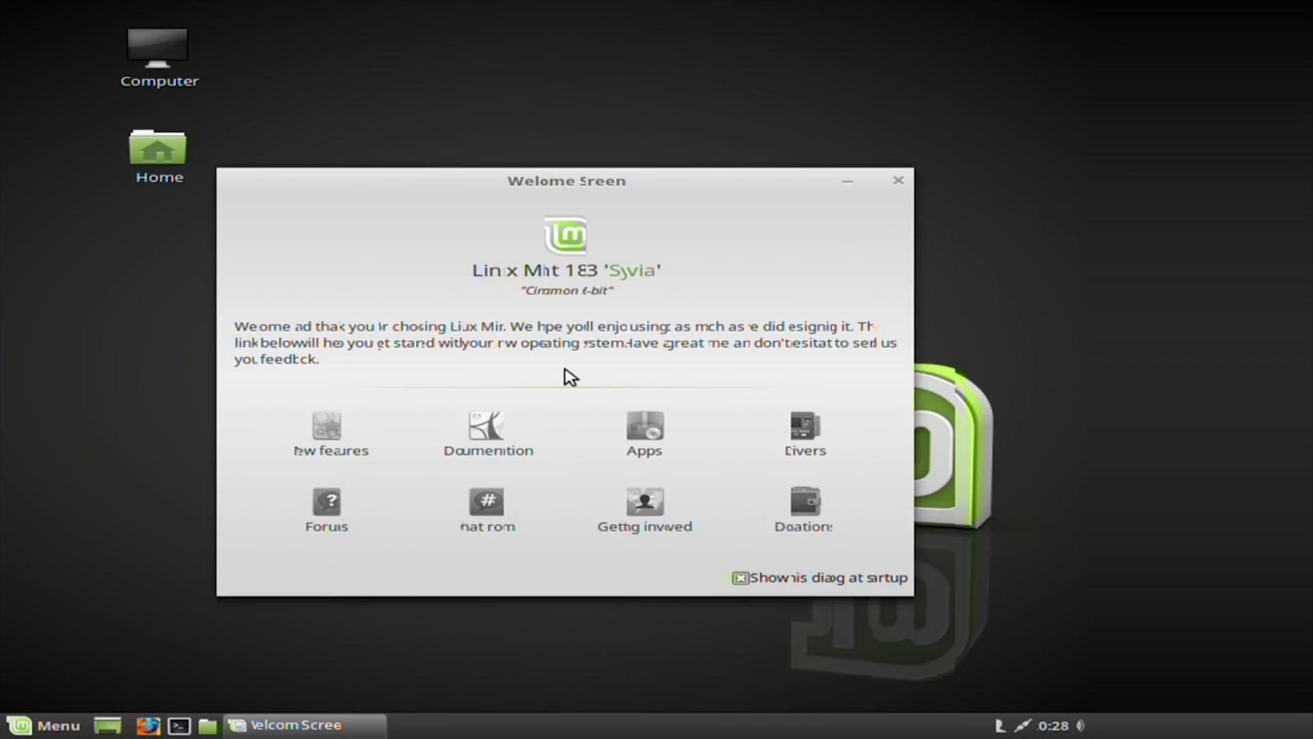
# - Close the Welcome Screen window, leaving only the Computer and Home icons
pyautogui.click(898, 181)
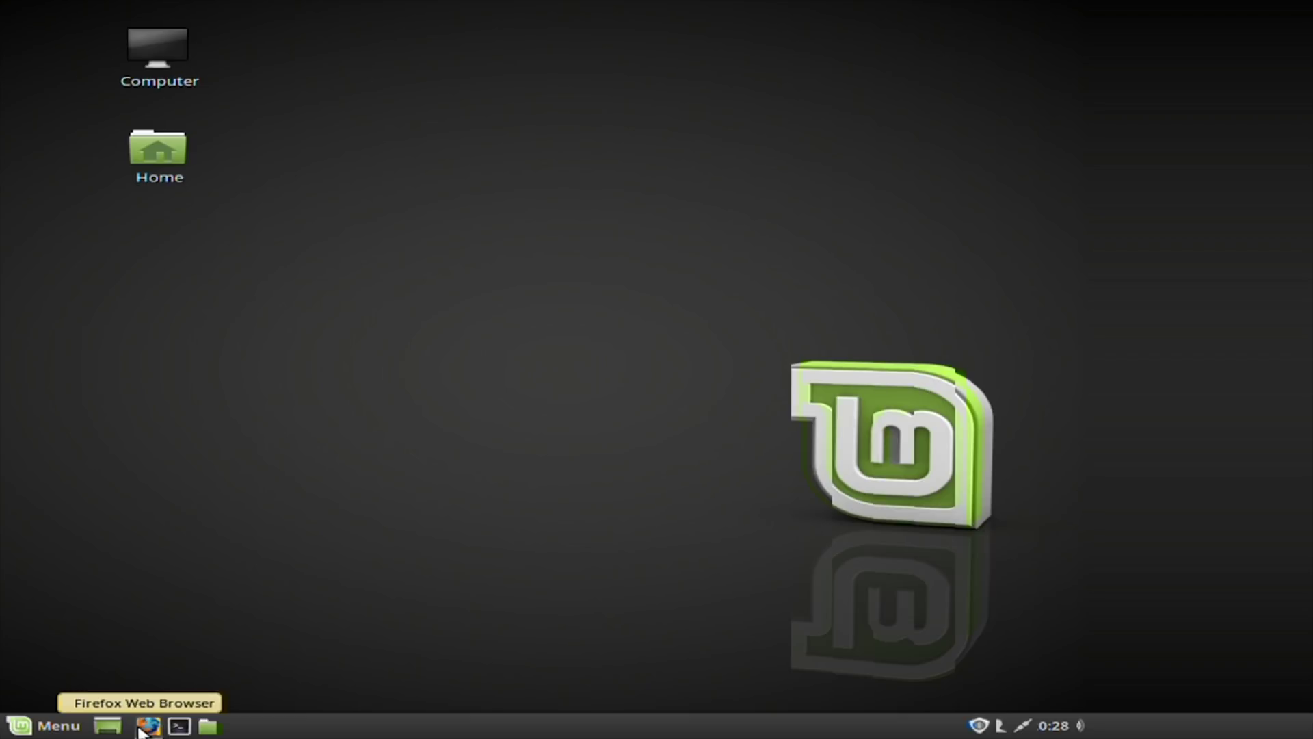
pyautogui.click(66, 729)
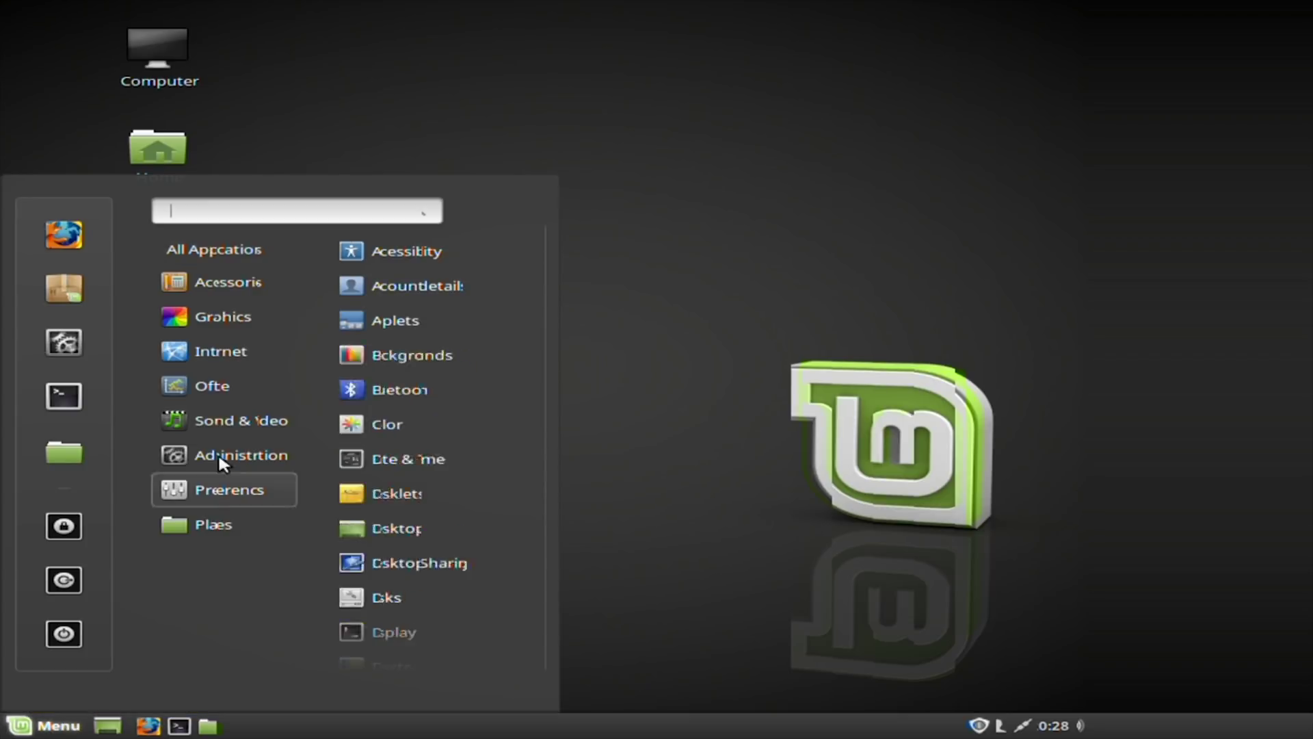
pyautogui.moveTo(183, 345)
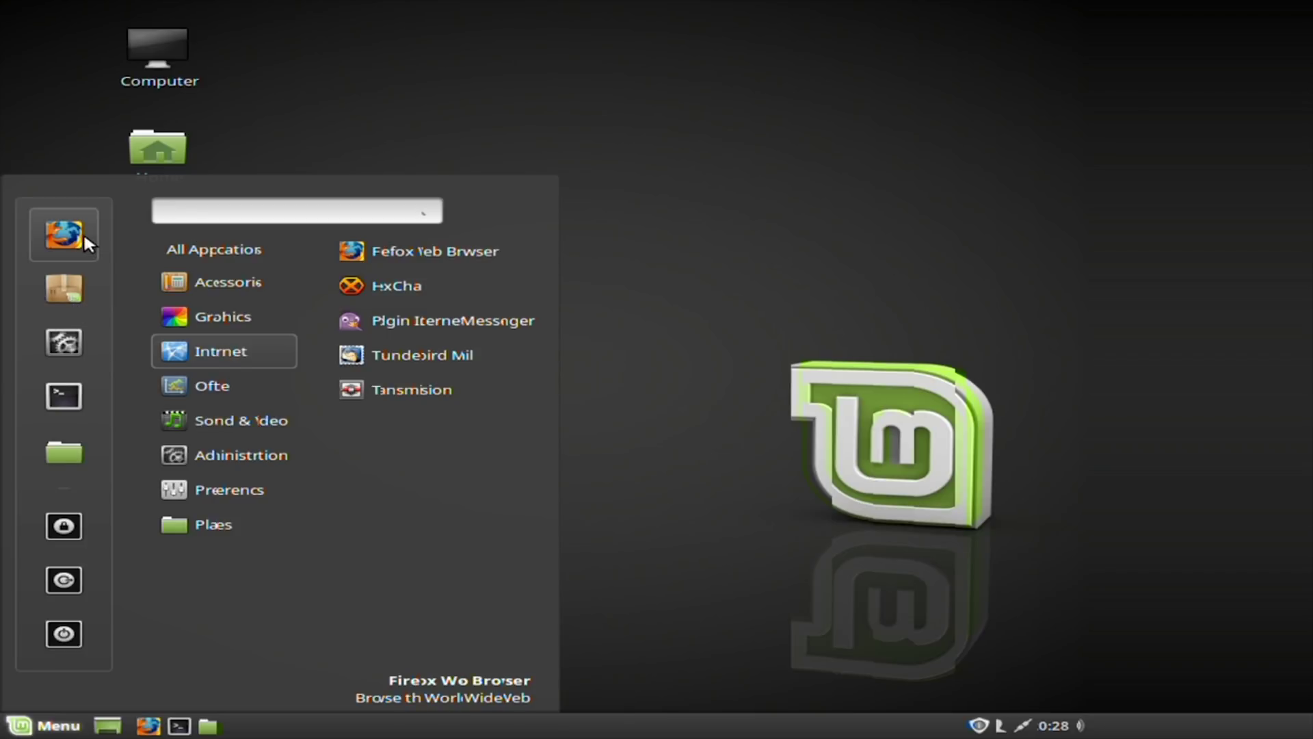
pyautogui.click(712, 446)
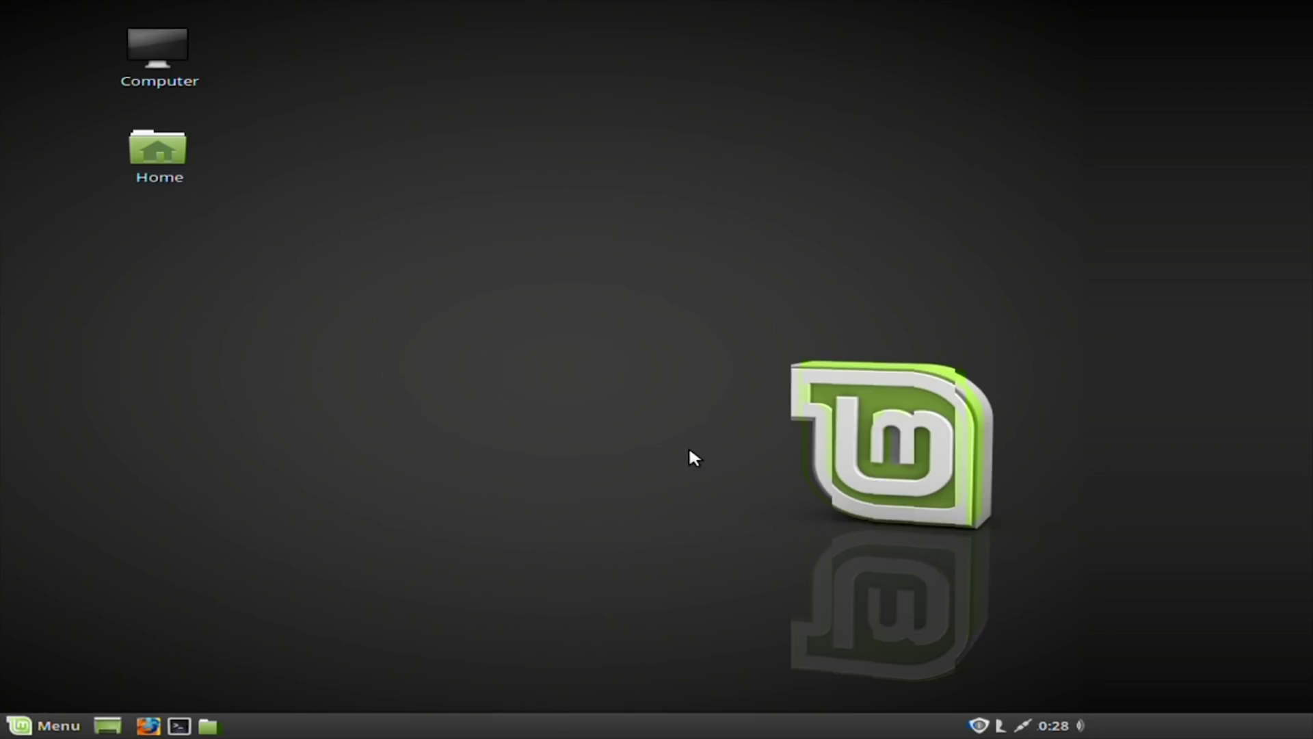